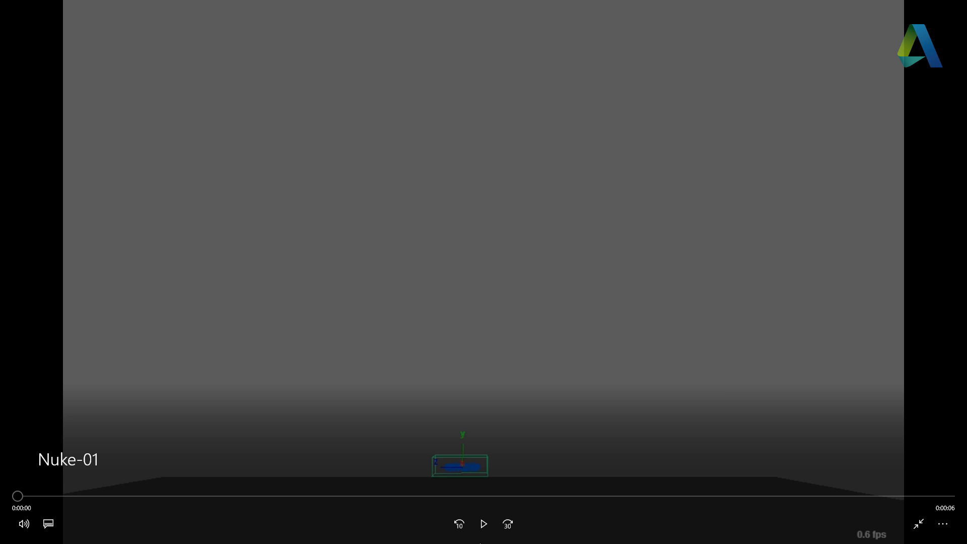
Step: Play the Nuke-01 reference clip of the particle simulation several times and leave full-screen playback
left_click(490, 524)
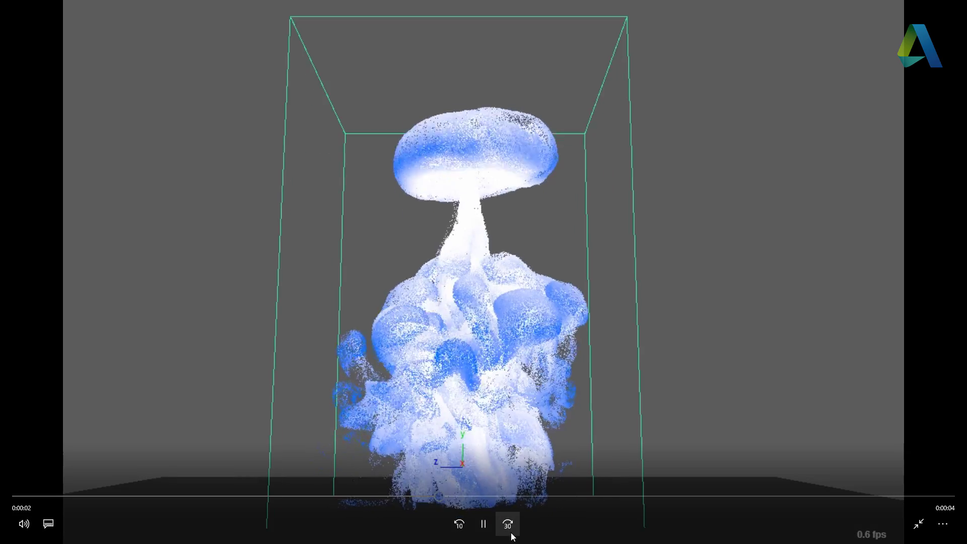
left_click(484, 525)
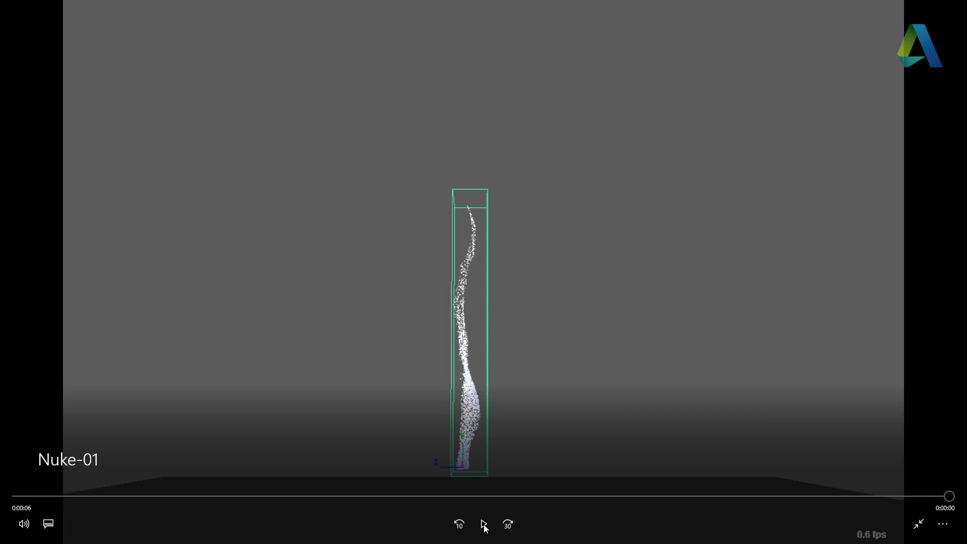
left_click(485, 525)
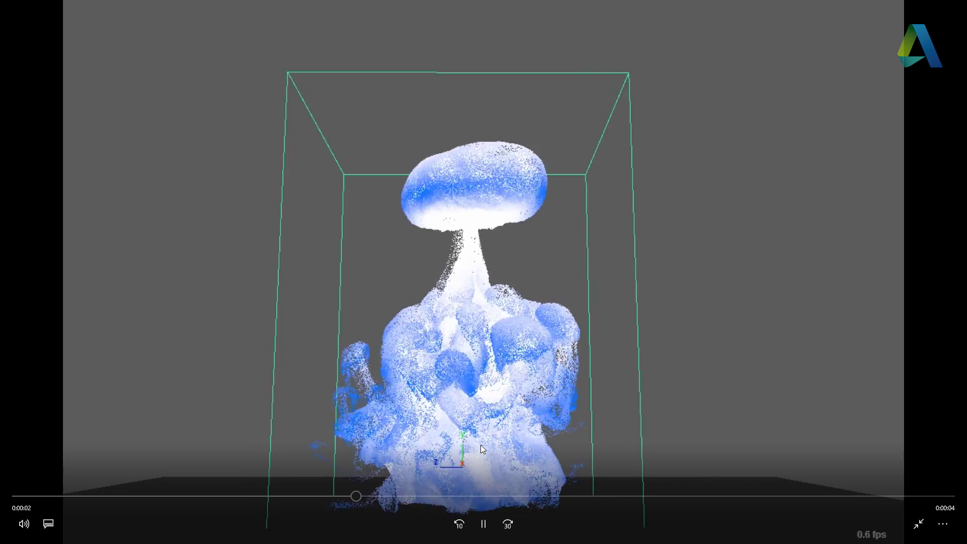
left_click(484, 525)
left_click(919, 524)
Step: Switch to Maya and show the grid in the perspective viewport of the empty scene
left_click(573, 135)
left_click(550, 534)
left_click(251, 91)
left_click_drag(446, 282, 499, 316, "alt")
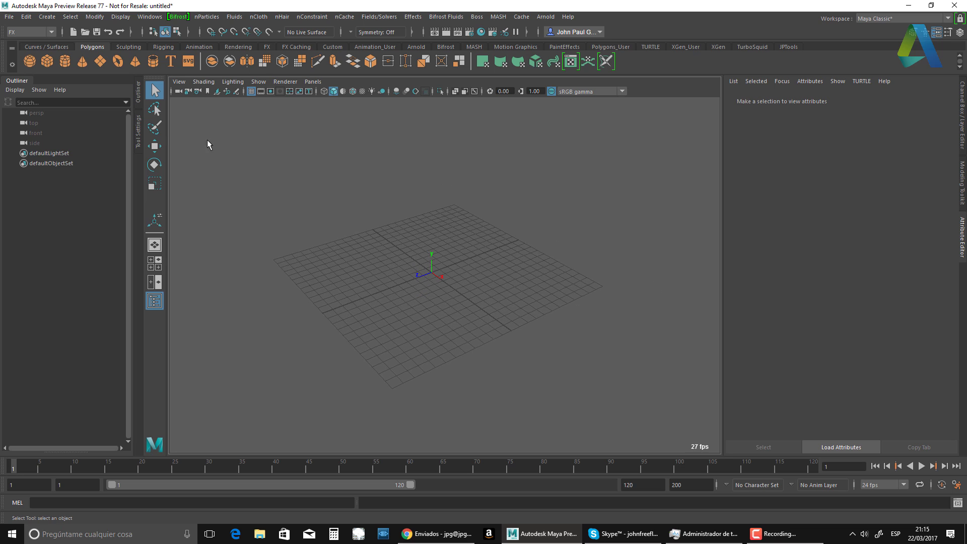
Step: Create a polygon plane at the origin, scale it up uniformly into a large ground, and hide the grid
left_click(99, 61)
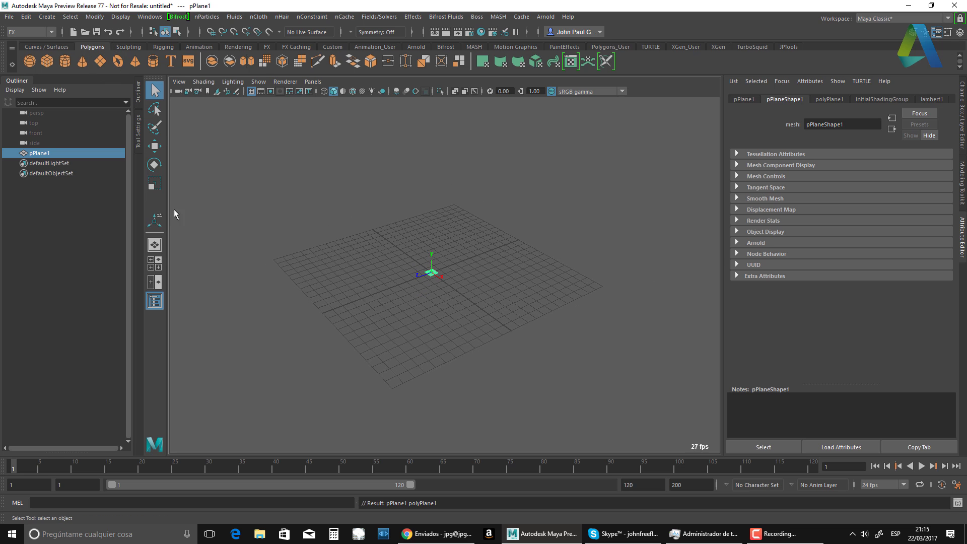
key("r")
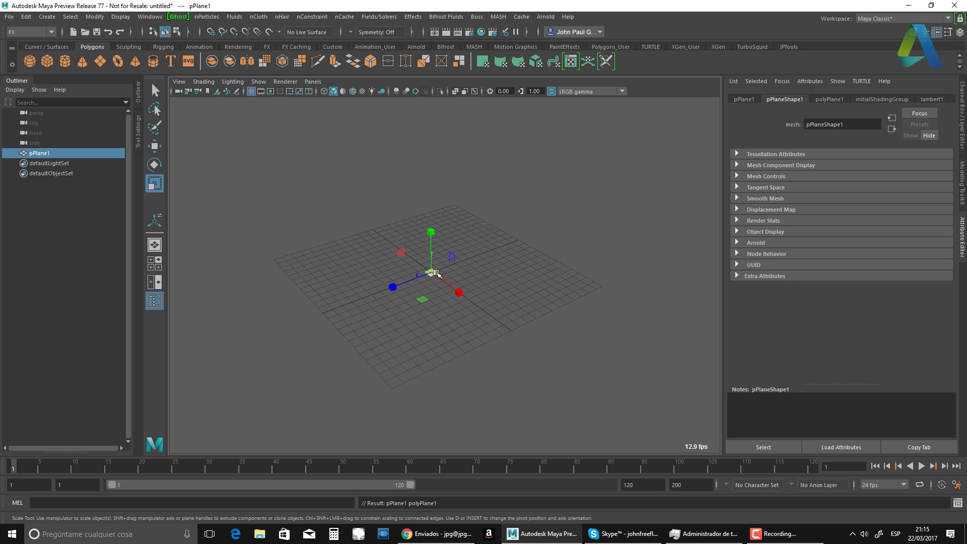
left_click_drag(435, 273, 788, 209)
right_click_drag(518, 207, 461, 214, "alt")
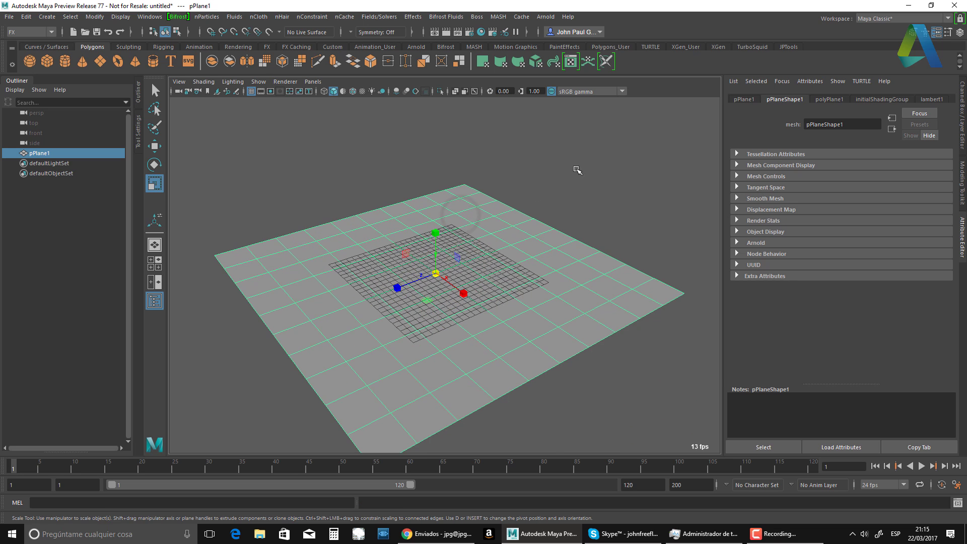
left_click(577, 171)
left_click_drag(467, 308, 450, 287, "alt")
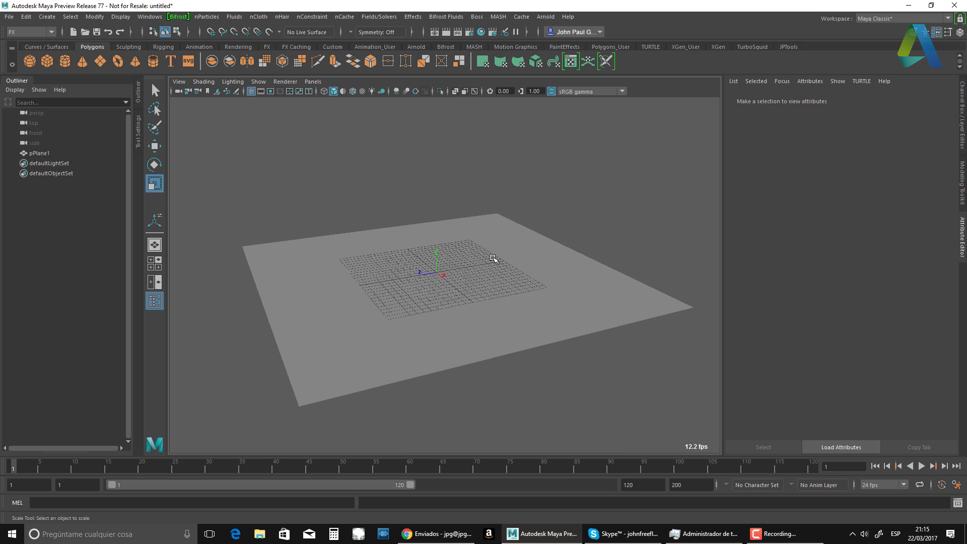
left_click(251, 91)
Step: Create a polygon torus at the origin with a radius of about 2.535 and 50 axis and height subdivisions
left_click(118, 61)
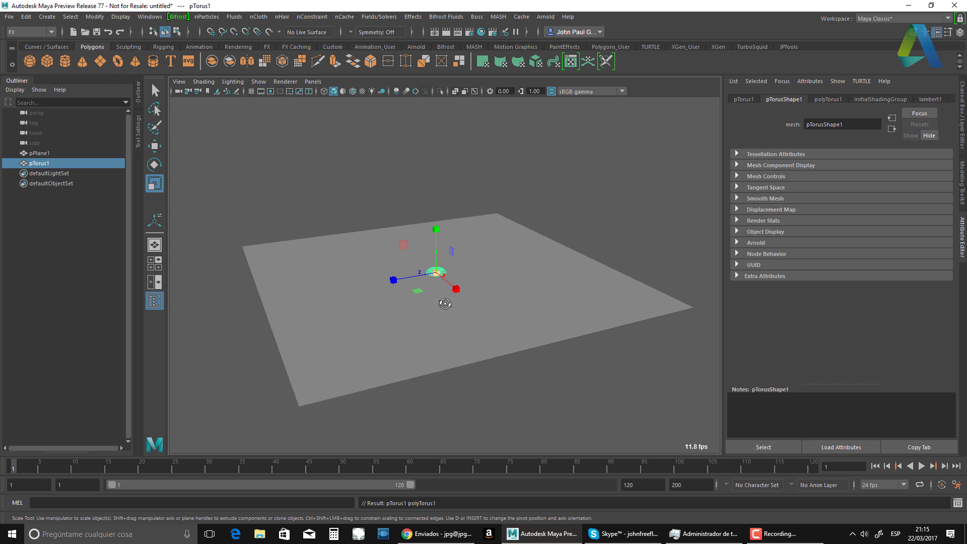
left_click_drag(443, 302, 498, 309, "alt")
left_click(827, 99)
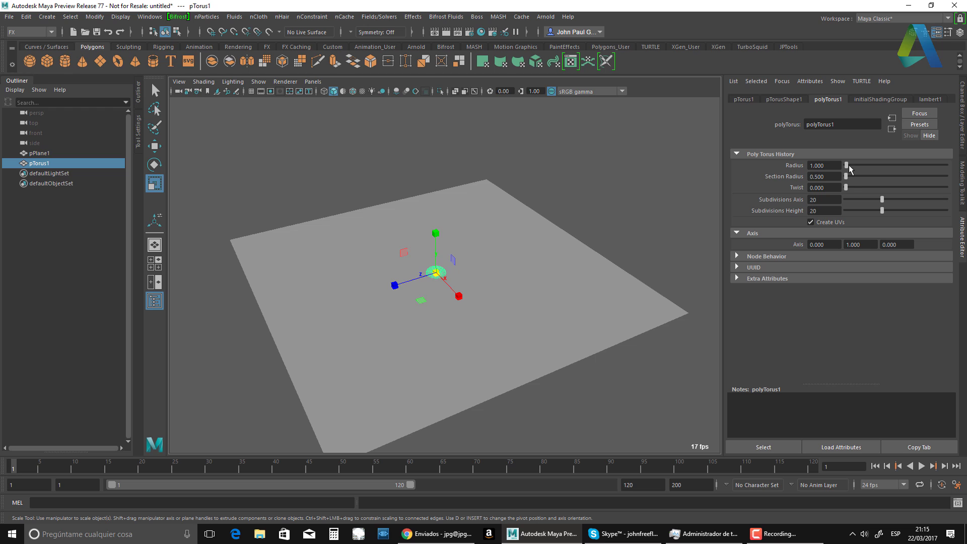
left_click_drag(849, 167, 850, 166)
left_click_drag(518, 309, 616, 197, "alt")
scroll(484, 337, "up", 3)
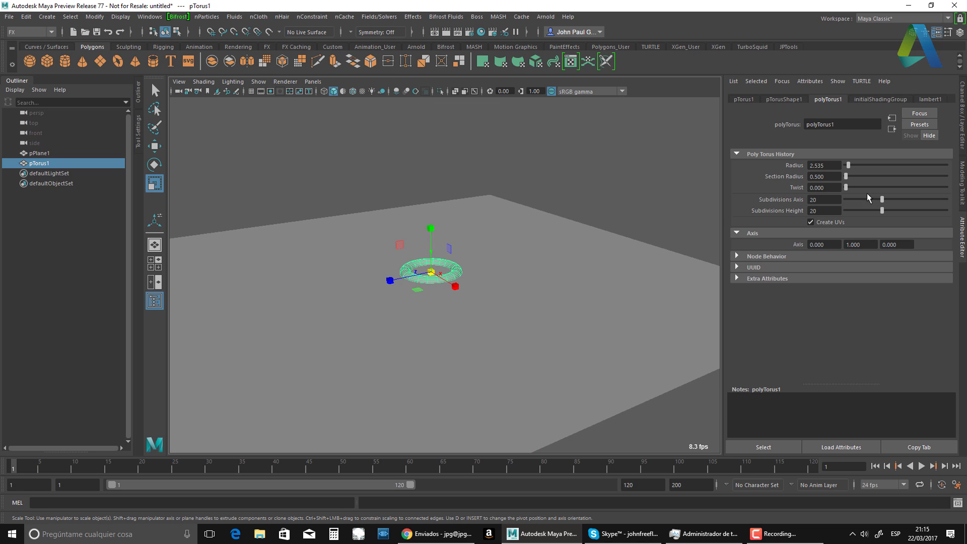
left_click_drag(883, 200, 950, 212)
left_click_drag(511, 268, 538, 194, "alt")
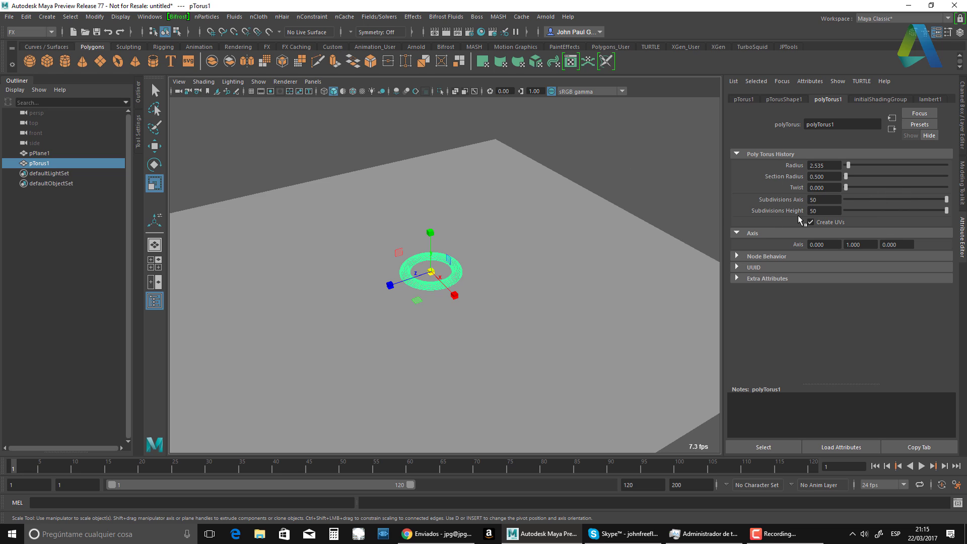
Step: Move the torus straight up along Y so it sits slightly above the ground plane
scroll(477, 285, "up", 3)
left_click_drag(496, 276, 484, 245, "alt")
left_click(630, 126)
left_click_drag(448, 280, 447, 266, "alt")
left_click(462, 259)
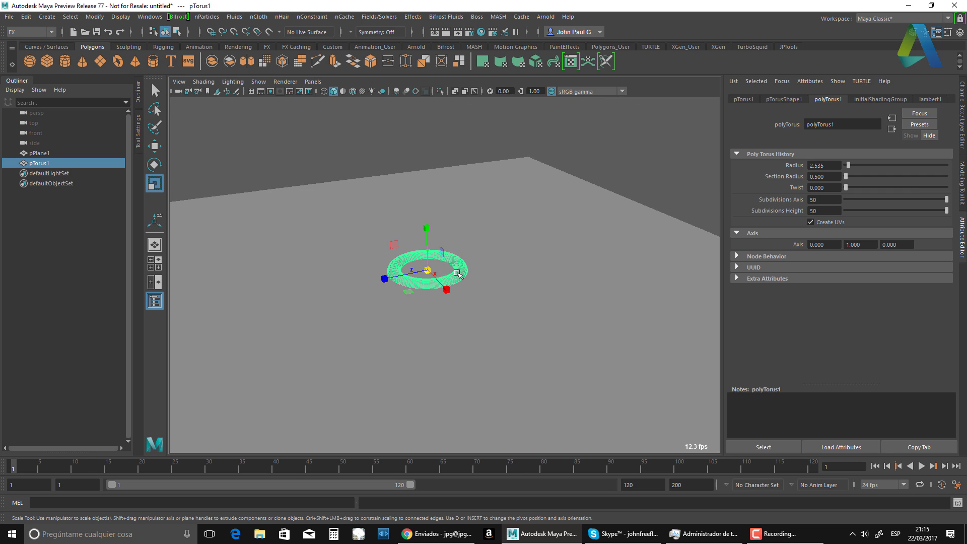
key("w")
left_click_drag(429, 222, 430, 206)
mouse_move(451, 276)
left_mouse_down("alt")
mouse_move(448, 260)
mouse_move(460, 269)
left_mouse_up("alt")
middle_click_drag(460, 269, 473, 277, "alt")
left_click_drag(473, 278, 477, 276, "alt")
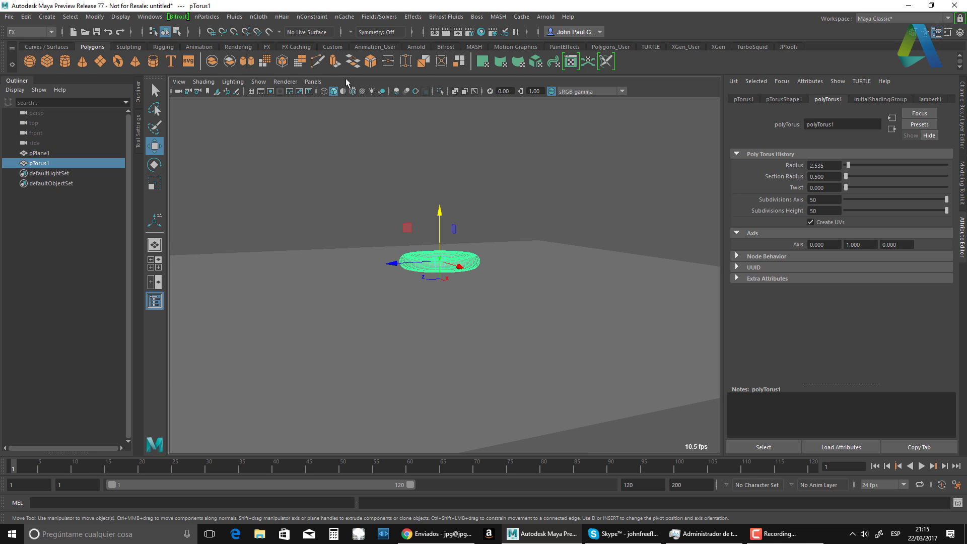
Step: Switch to the Animation menu set and apply a Texture deformer to the torus
left_click(36, 33)
left_click(21, 63)
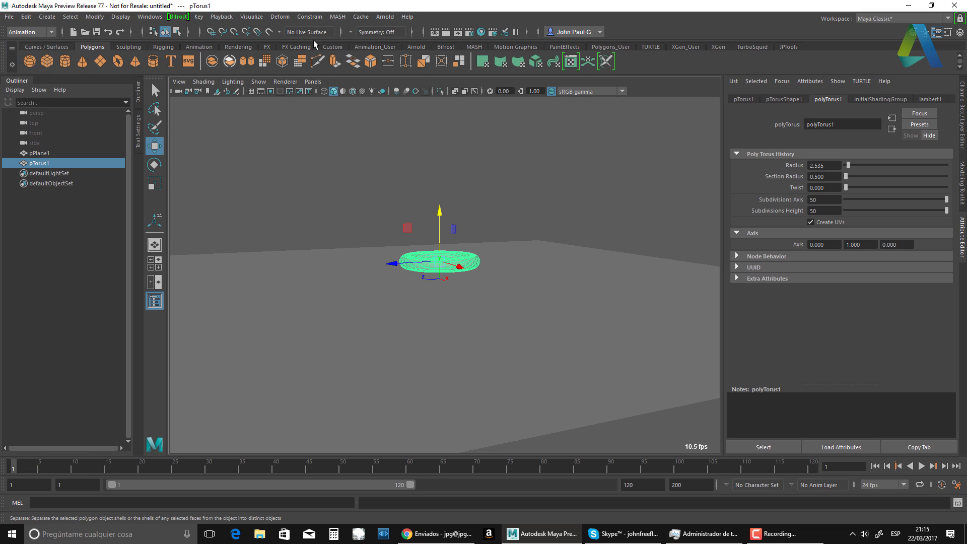
left_click(280, 16)
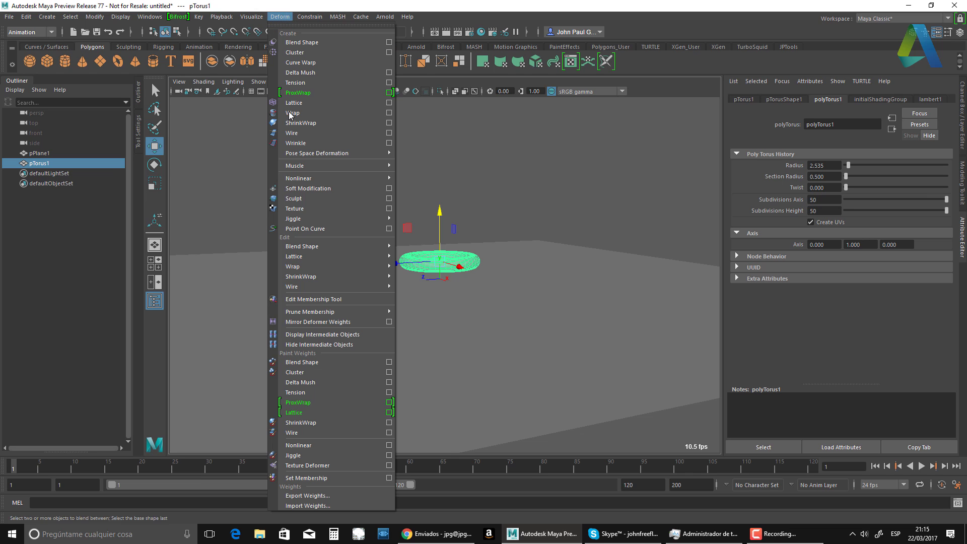
left_click(332, 209)
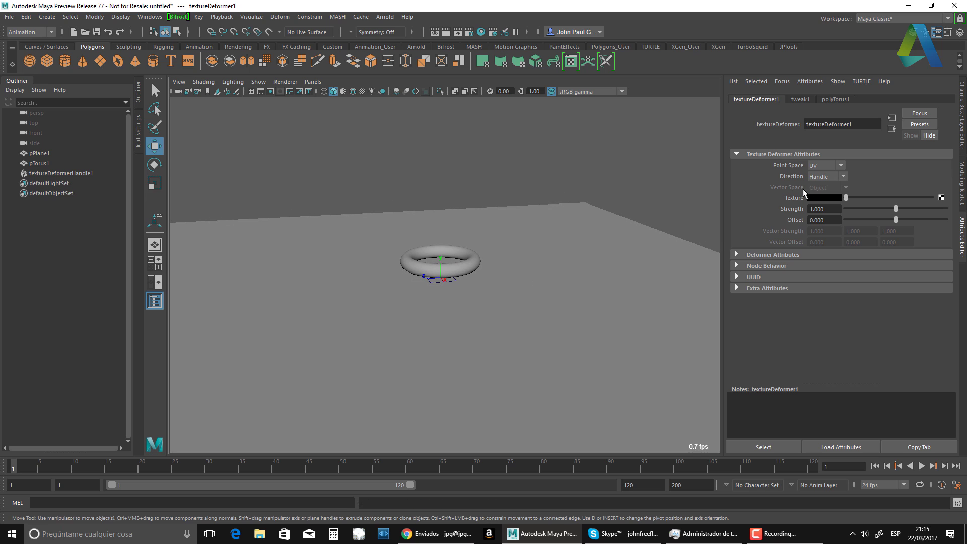
Step: Set the texture deformer's point space to UV and its direction to Normal
left_click(831, 166)
left_click(827, 196)
left_click(837, 177)
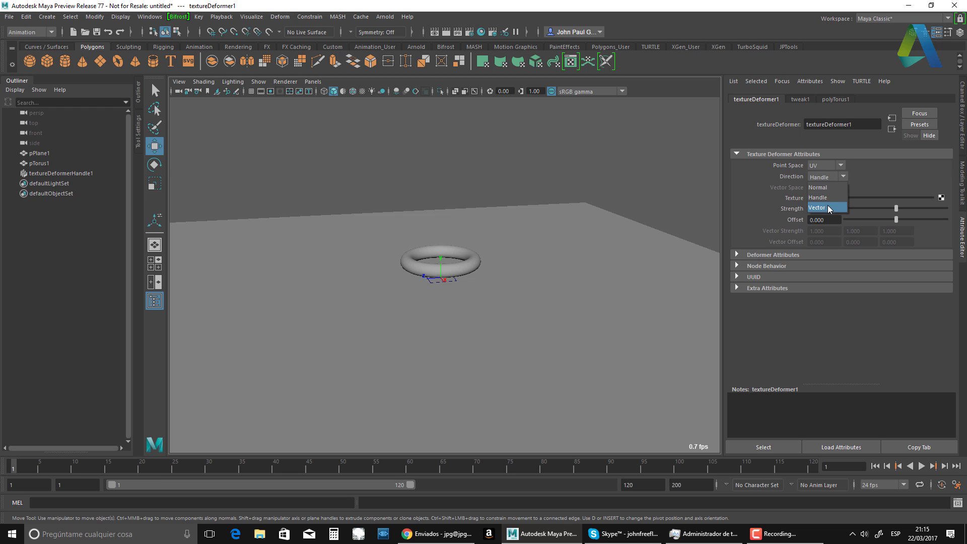
left_click(819, 188)
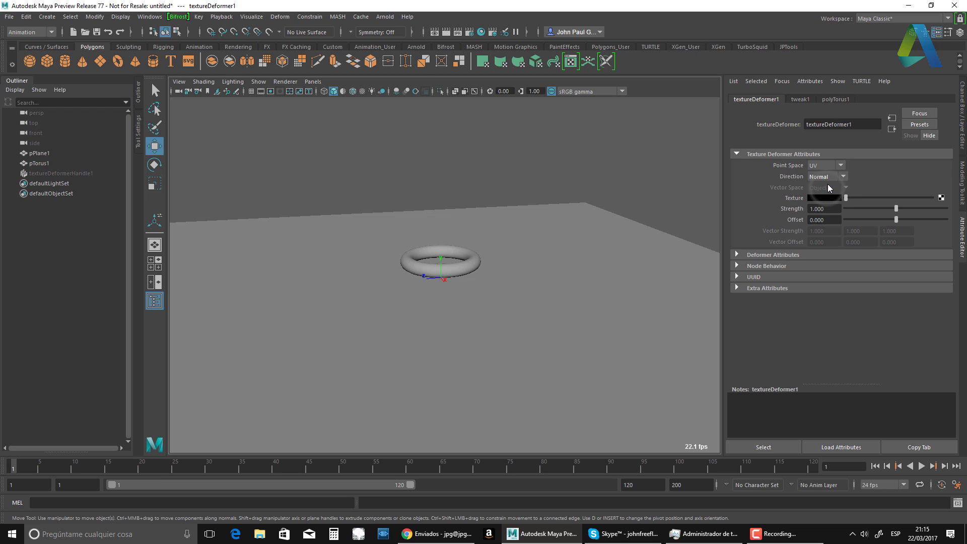
Step: Connect a Noise texture to the Texture attribute of the torus's texture deformer
left_click(942, 198)
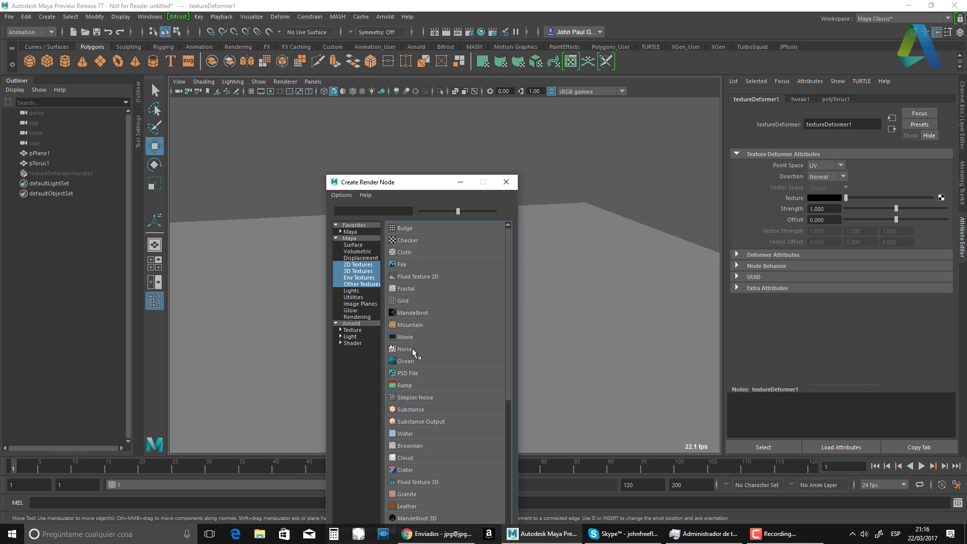
left_click(409, 349)
left_click_drag(457, 310, 395, 349, "alt")
left_click_drag(344, 327, 503, 283, "alt")
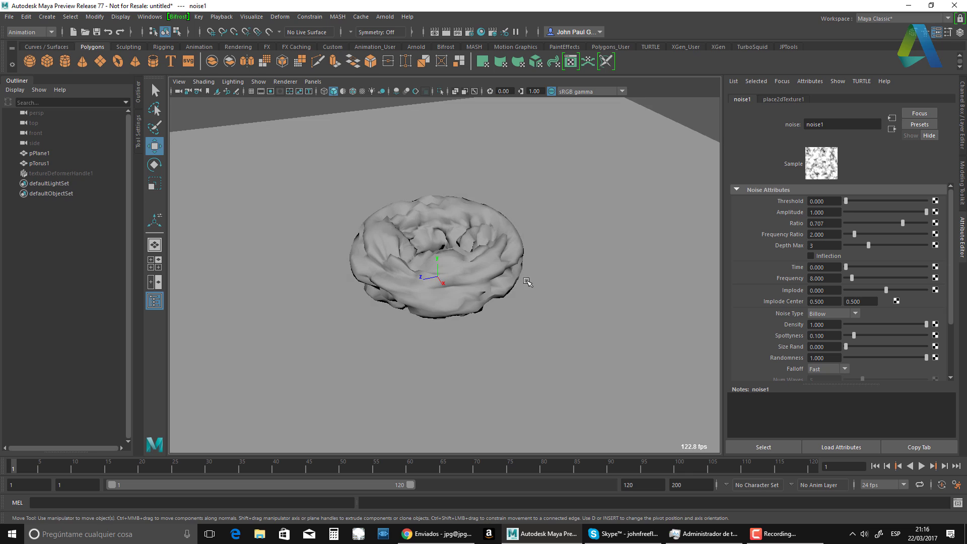
Step: Drive the noise's Time attribute with a =time expression at frame 1 and play back the animation
left_click(832, 268)
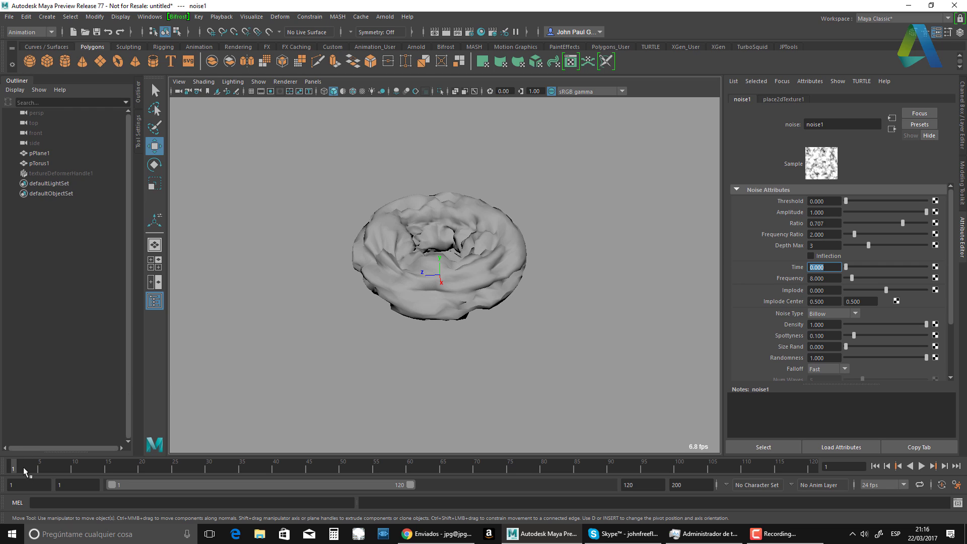
mouse_move(13, 472)
left_mouse_down()
mouse_move(50, 470)
mouse_move(13, 470)
left_mouse_up()
key("Return")
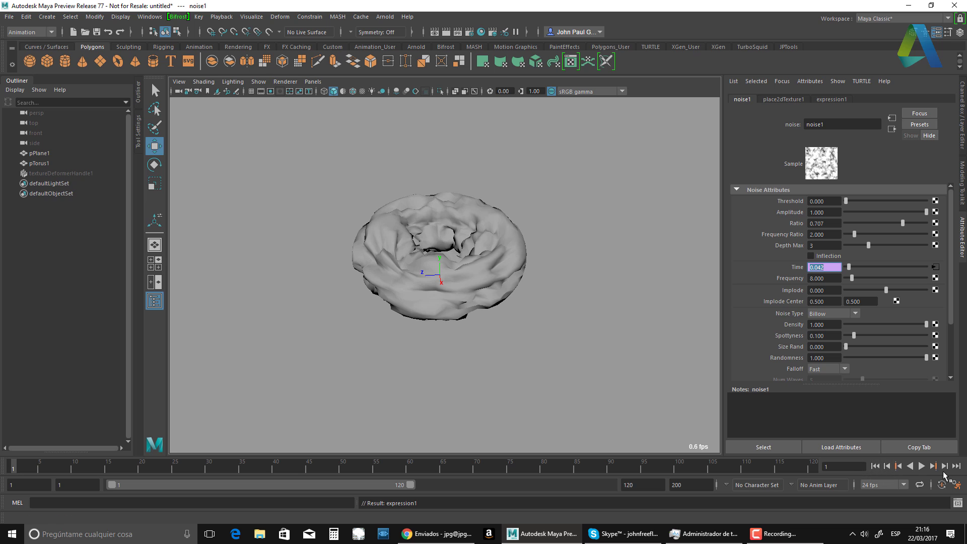
left_click(922, 466)
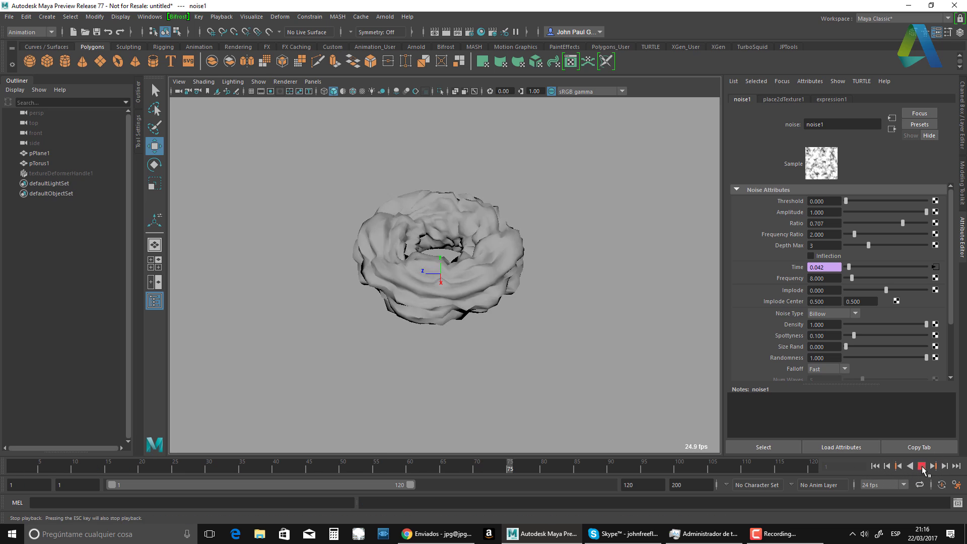
left_click(922, 466)
Step: Edit the expression on the noise's Time attribute to noise1.time=time*4; and close the Expression Editor
right_click(824, 267)
left_click(846, 276)
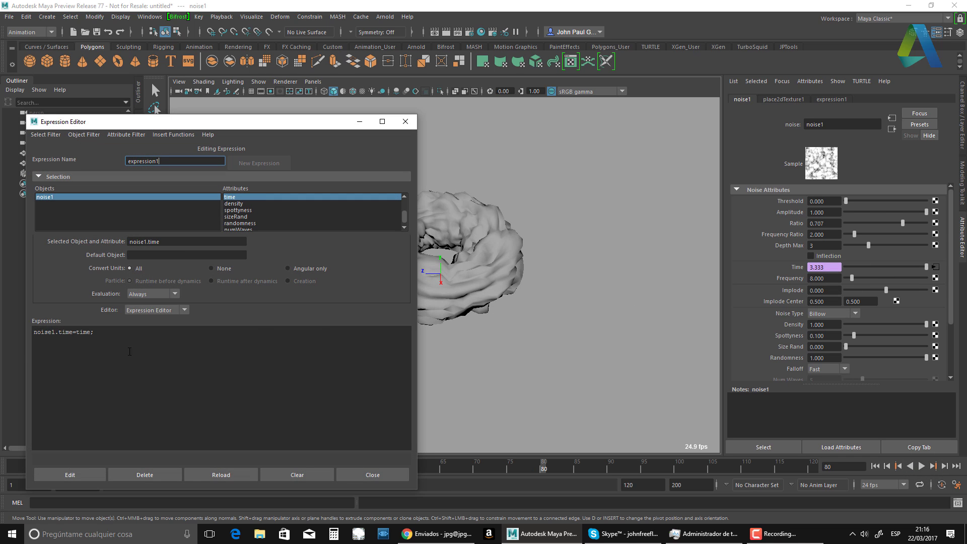
left_click(95, 334)
left_click(91, 473)
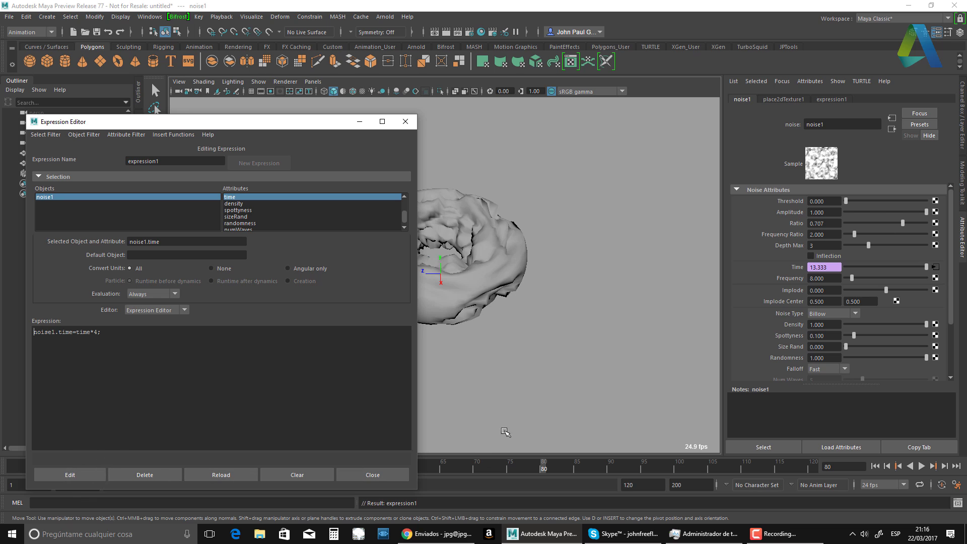
left_click(373, 475)
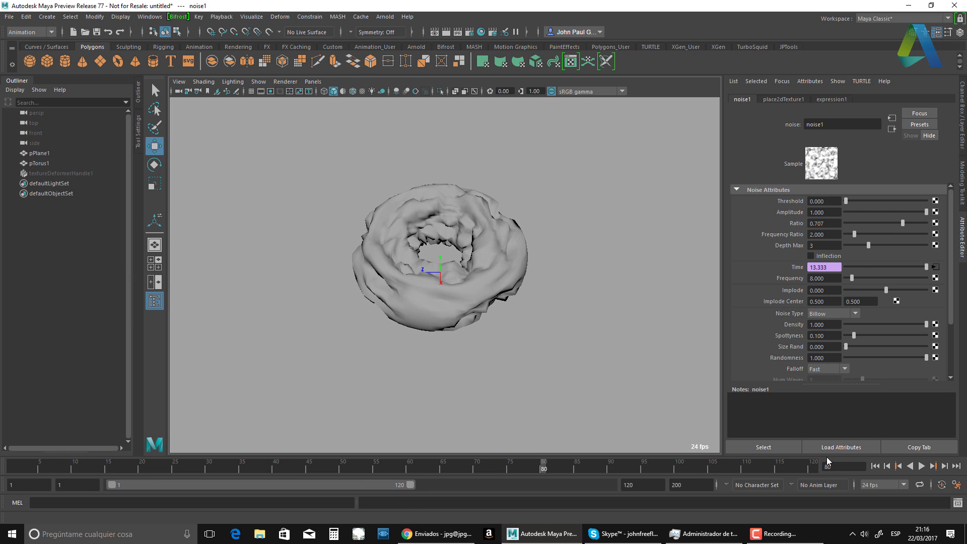
Step: Play the animation from the first frame to check the speed of the torus deformation
left_click(876, 468)
left_click(922, 467)
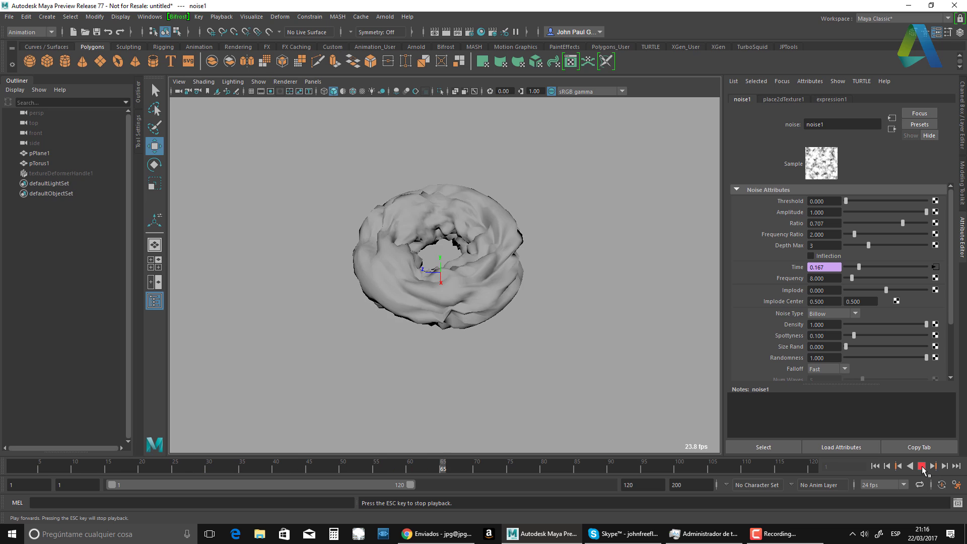
left_click(922, 467)
left_click_drag(486, 297, 557, 328, "alt")
Step: Change the noise type to Perlin Noise and enable Inflection
left_click(841, 314)
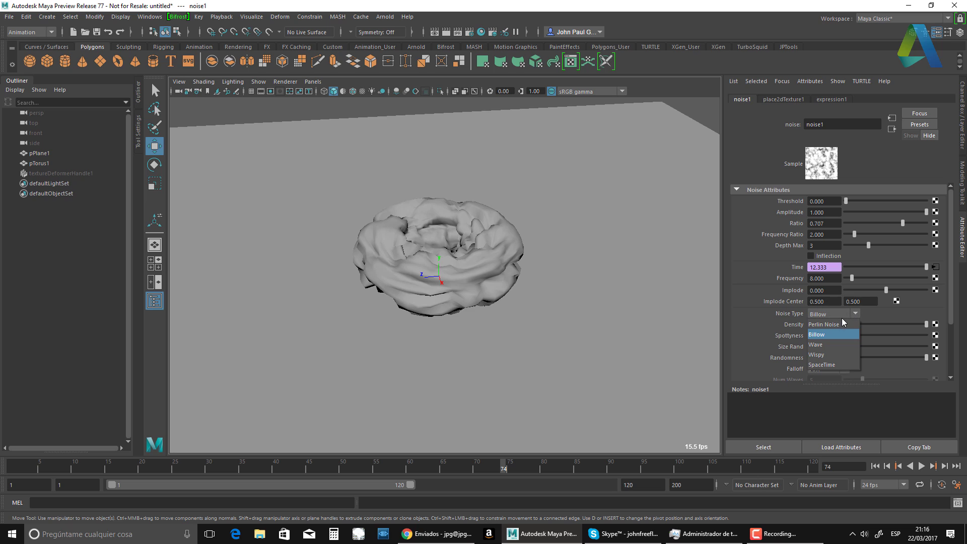
left_click(839, 327)
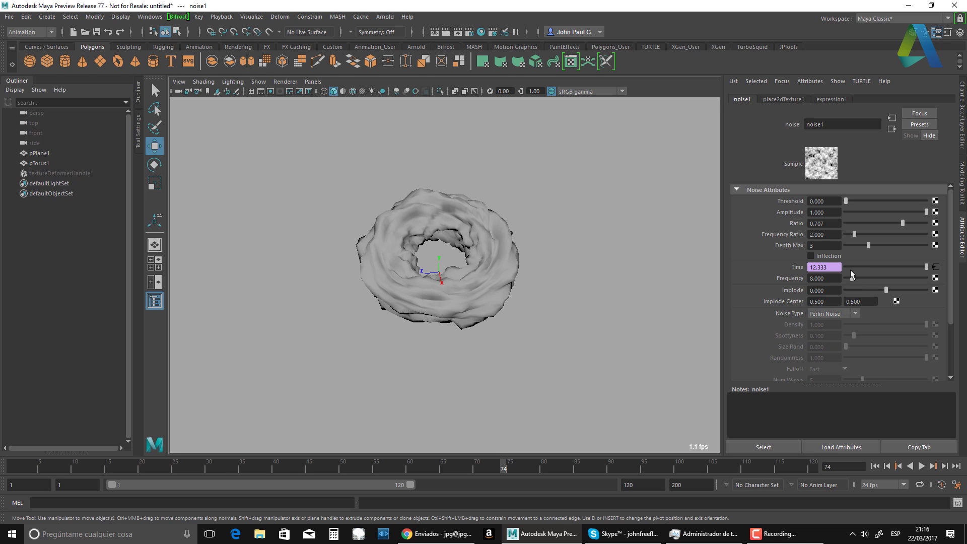
left_click(812, 256)
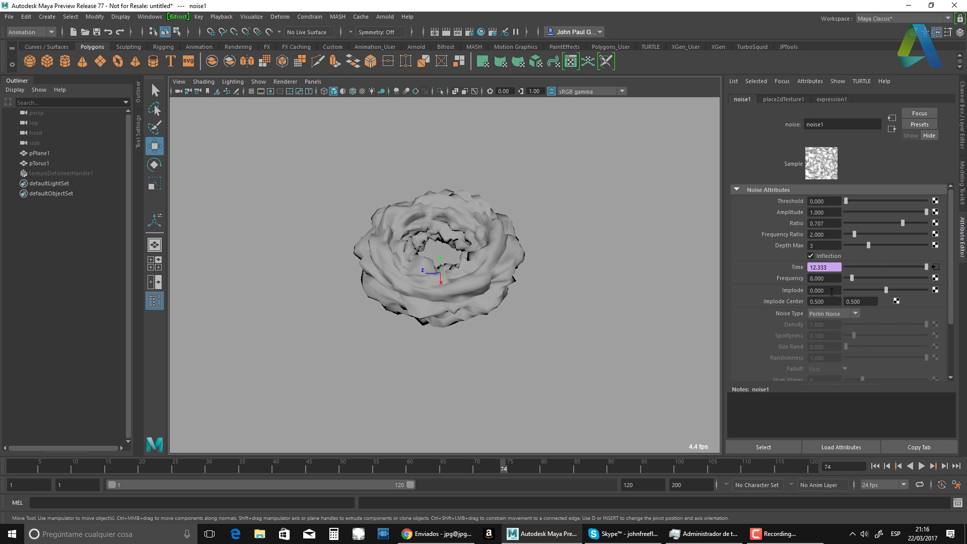
Step: Try lowering the noise's Implode to -1, and drive Implode with a =time expression instead
left_click_drag(883, 292, 703, 285)
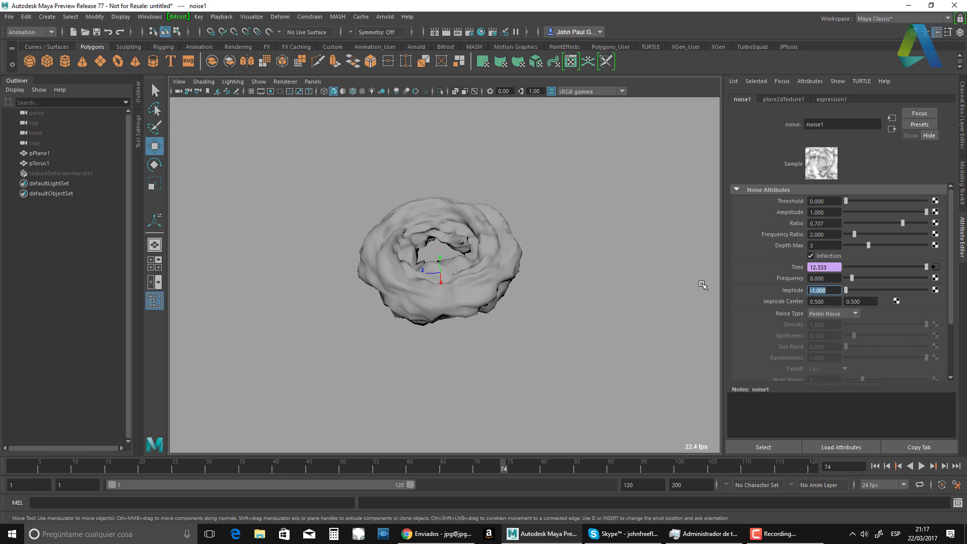
type("=time")
key("Return")
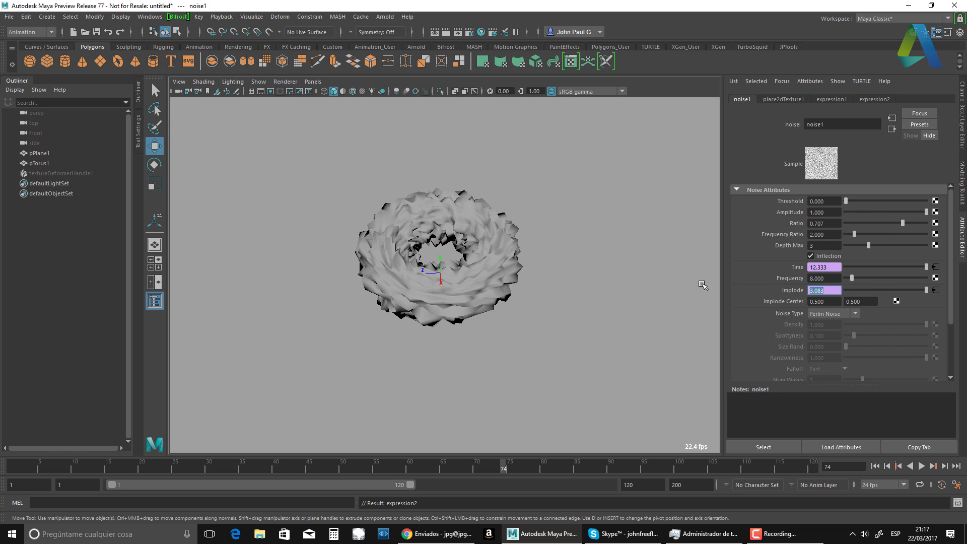
Step: Play the animation from the first frame to check the effect of the animated Implode on the torus
left_click(875, 467)
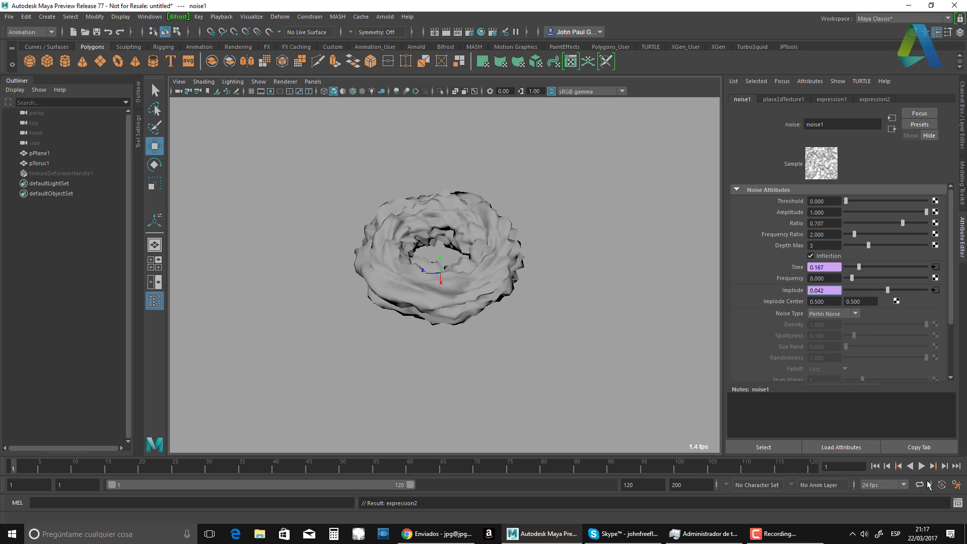
left_click(922, 466)
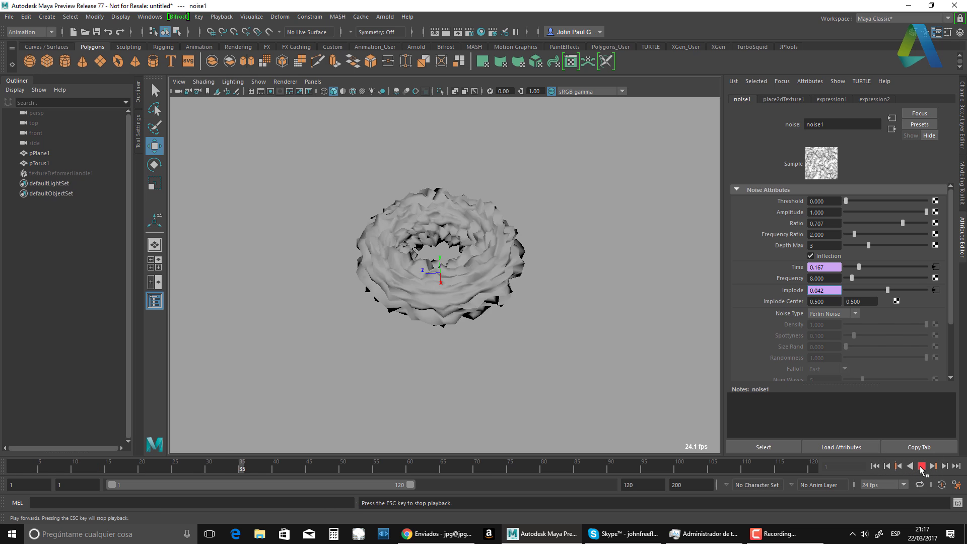
key("Escape")
Step: Set the torus texture deformer's Strength to 0 and its Offset to about -0.465
left_click(473, 208)
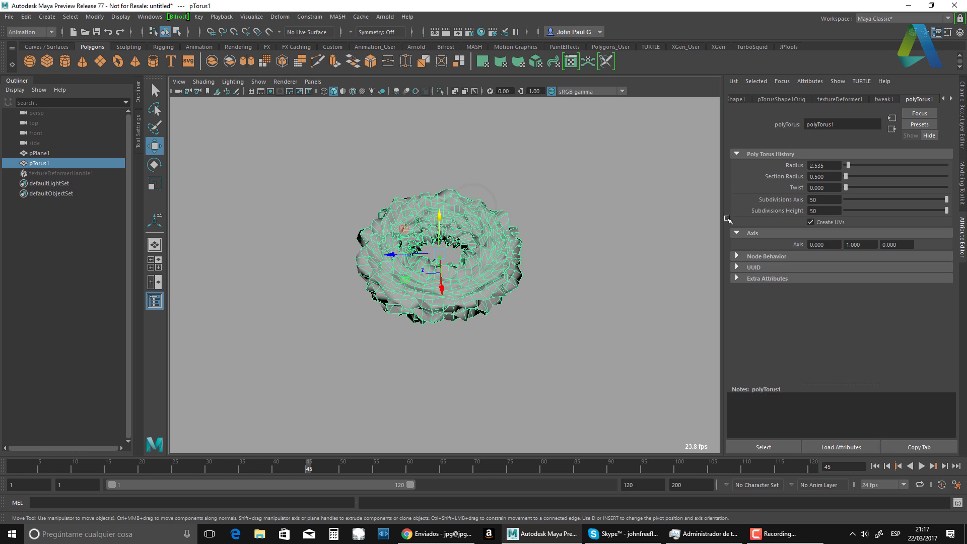
left_click(848, 98)
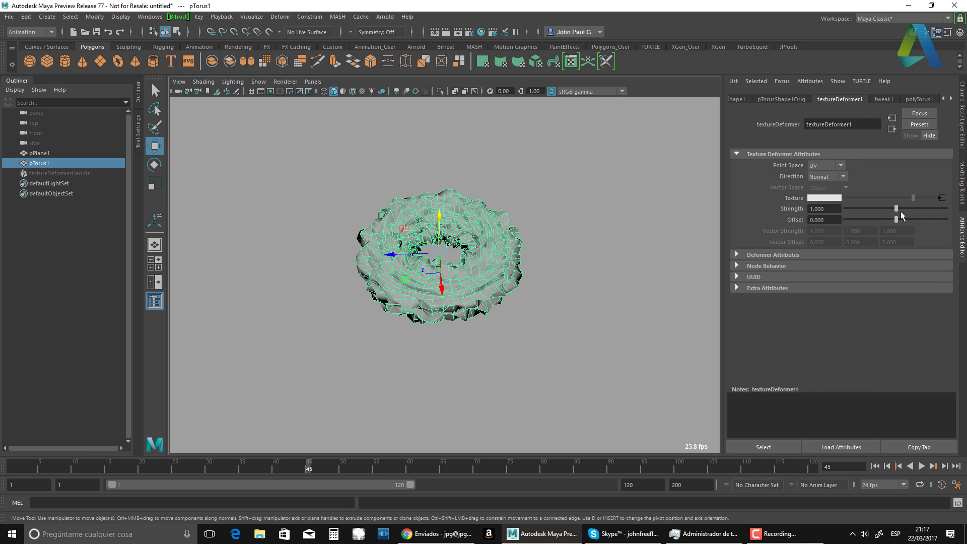
scroll(535, 268, "down", 3)
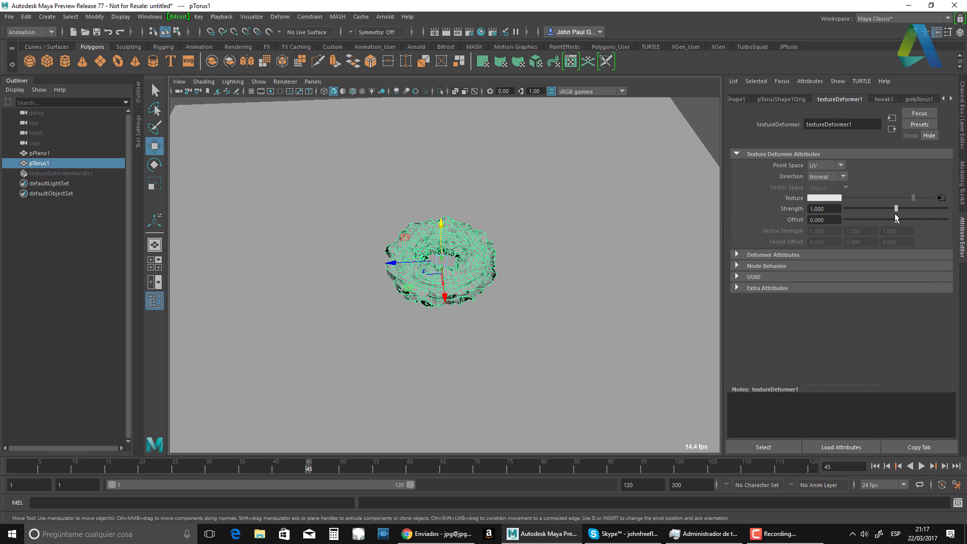
left_click_drag(898, 207, 920, 230)
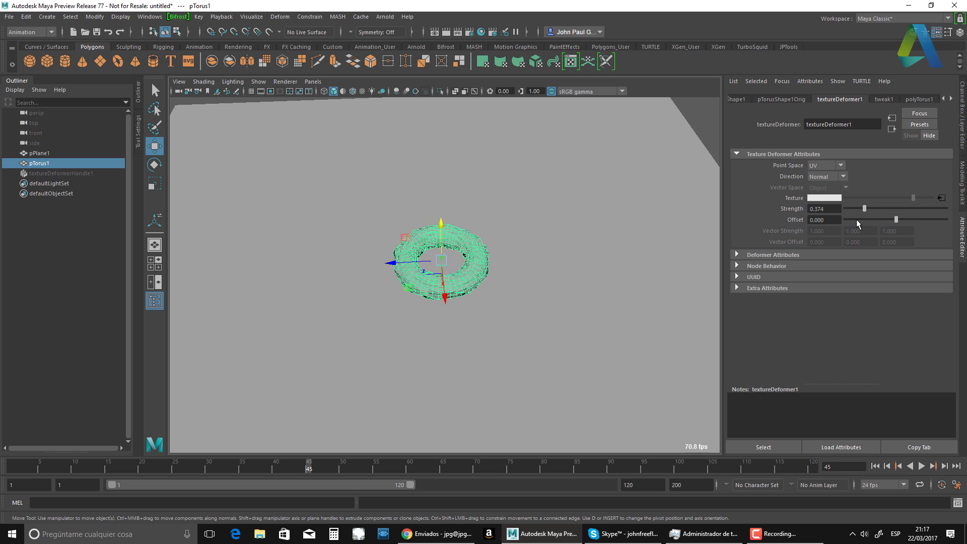
left_click_drag(861, 209, 837, 216)
left_click_drag(474, 316, 426, 325, "alt")
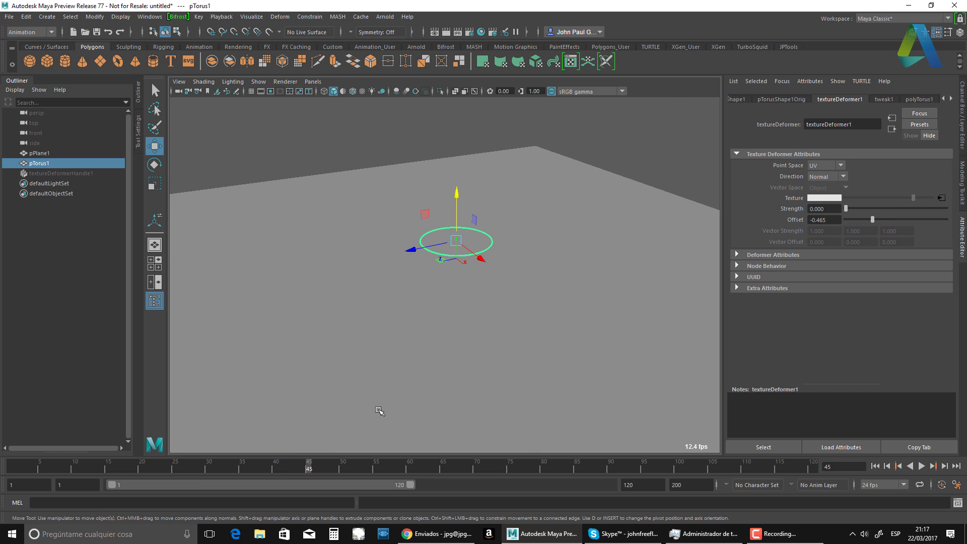
Step: Set a keyframe on the texture deformer's Strength at 0 on frame 1
left_click_drag(31, 469, 11, 472)
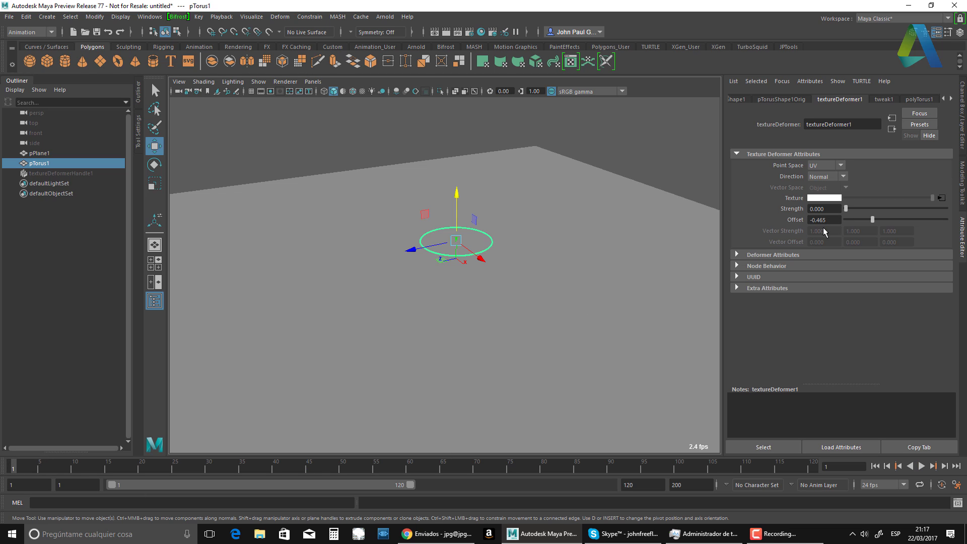
right_click(822, 209)
left_click(837, 215)
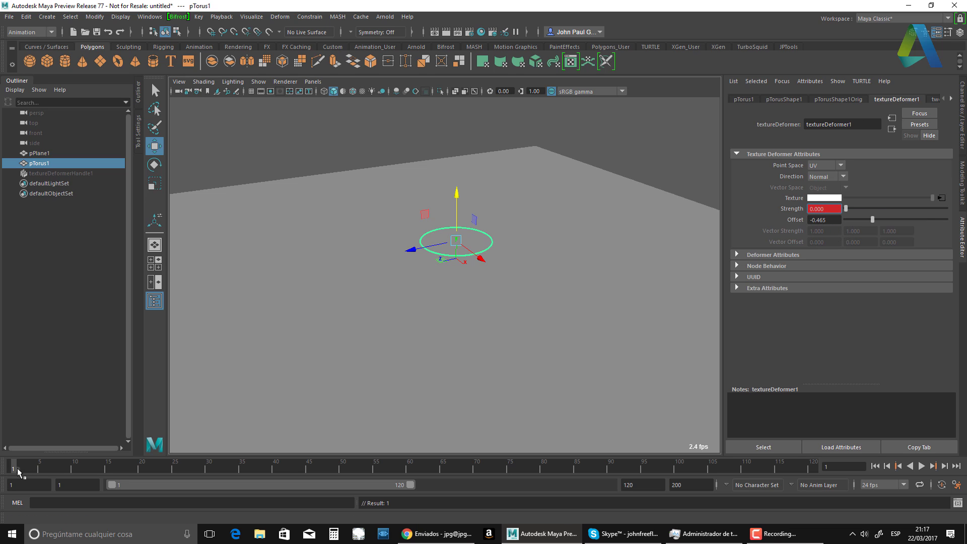
Step: Raise the texture deformer's Strength to 5.2 on frame 15 and set a keyframe there
left_click_drag(19, 472, 108, 464)
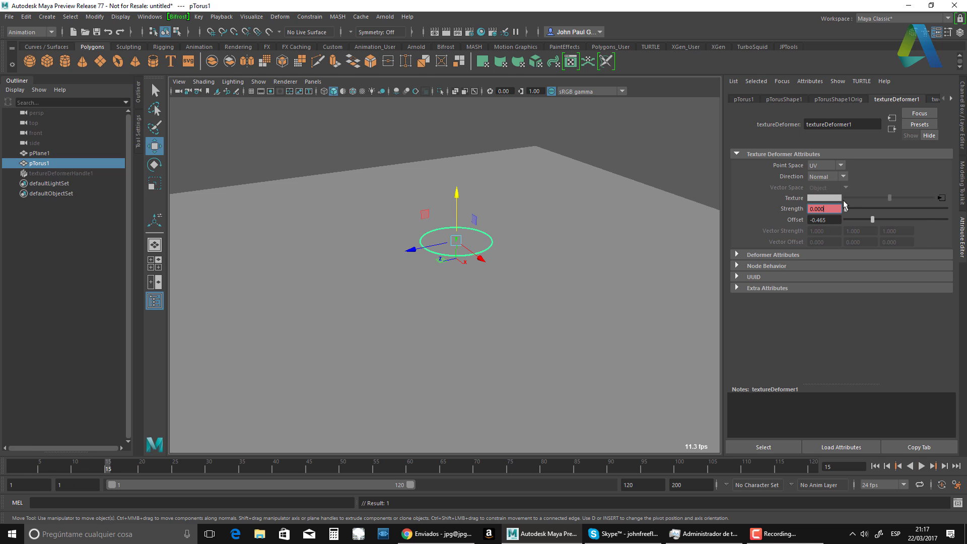
left_click_drag(846, 210, 958, 229)
left_click_drag(509, 269, 514, 299, "alt")
left_click_drag(834, 208, 850, 221, "ctrl")
right_click(829, 211)
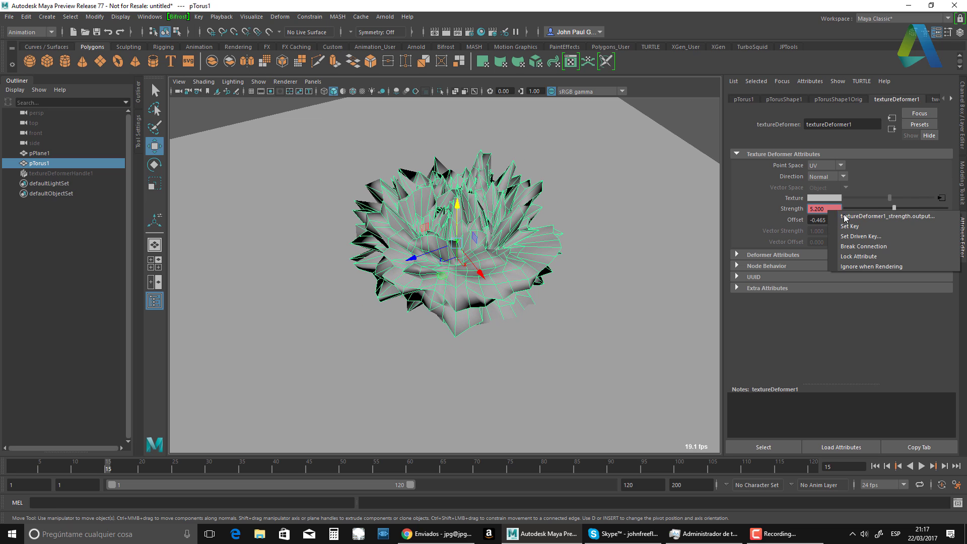
left_click(850, 228)
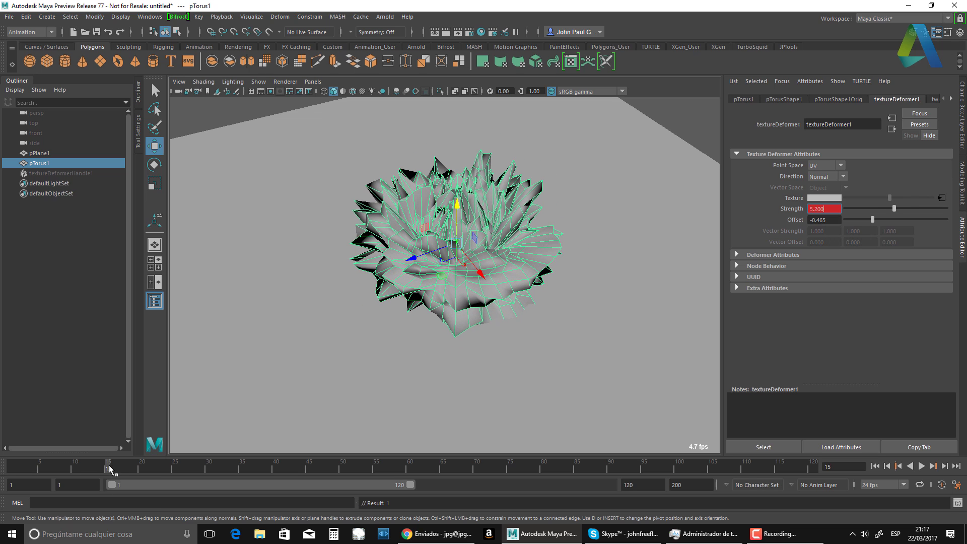
Step: Lower the texture deformer's Strength to 0 on frame 20 and set a keyframe there
left_click_drag(109, 471, 142, 472)
left_click_drag(894, 209, 836, 234)
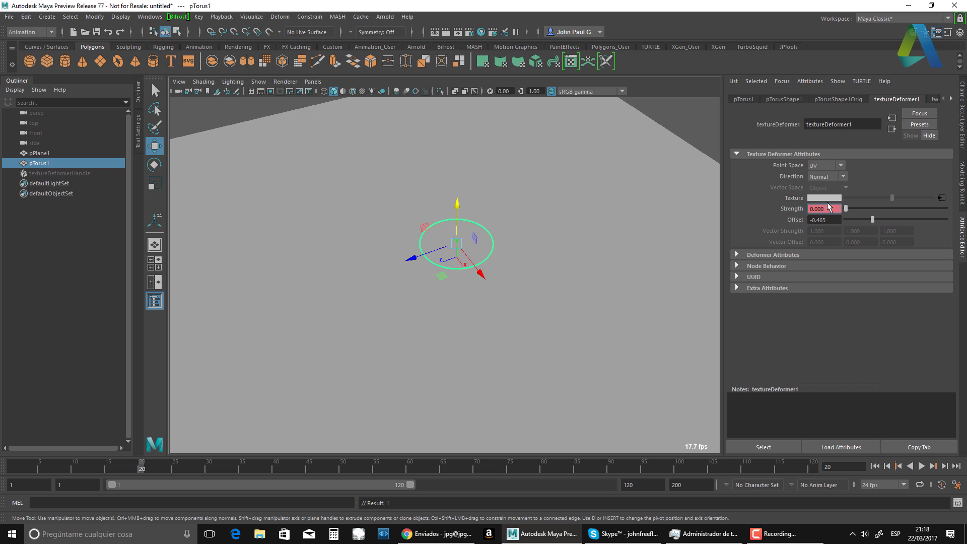
right_click(823, 210)
left_click(848, 230)
Step: Play the animation from frame 1 to check the torus's keyed burst
left_click_drag(141, 471, 15, 471)
left_click_drag(288, 338, 287, 333, "alt")
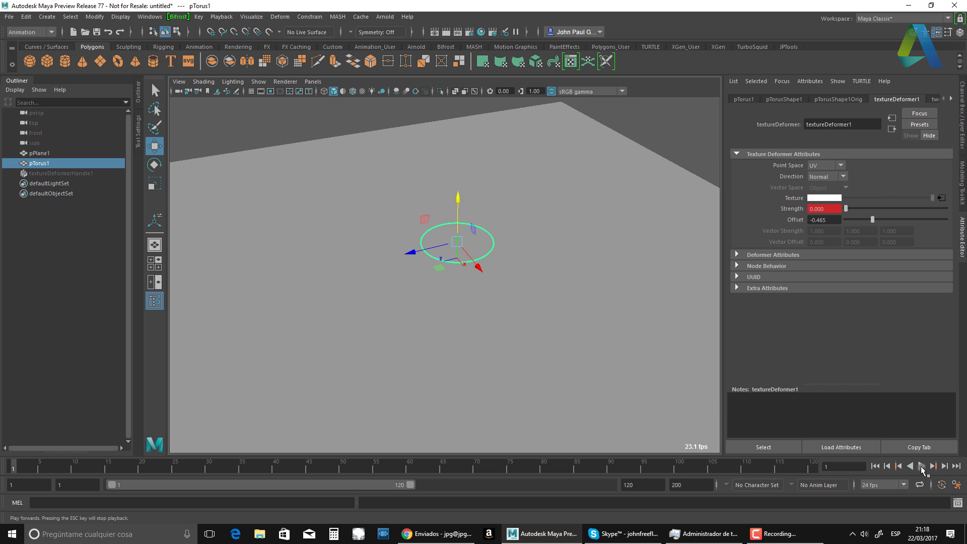
left_click(923, 467)
left_click(922, 467)
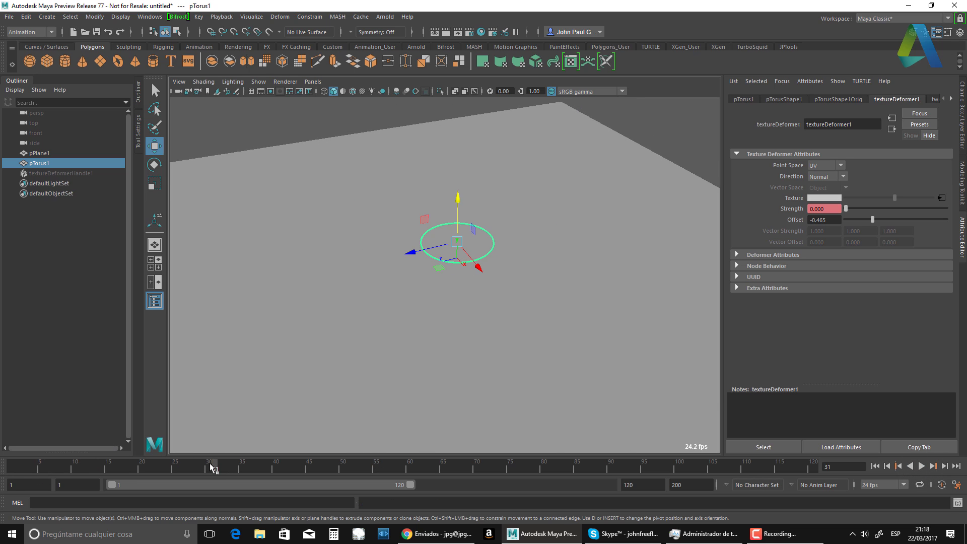
Step: Examine the shape of the deformed torus at frame 10 from different angles
left_click_drag(210, 466, 74, 483)
left_click_drag(393, 341, 416, 323, "alt")
middle_click_drag(453, 268, 462, 299, "alt")
left_click_drag(462, 299, 467, 290, "alt")
middle_click_drag(482, 185, 518, 177, "alt")
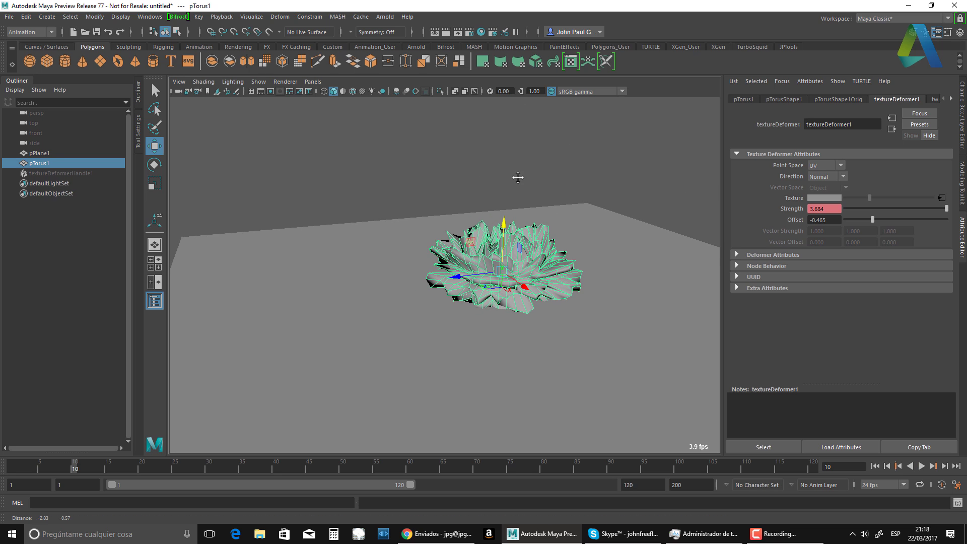
left_click_drag(518, 178, 517, 171, "alt")
middle_click_drag(517, 170, 475, 176, "alt")
left_click_drag(474, 177, 473, 186, "alt")
Step: Start an Alembic export of the selected torus with a Start/End range of 1 to 30
left_click(433, 131)
left_click(465, 248)
left_click(361, 16)
mouse_move(406, 38)
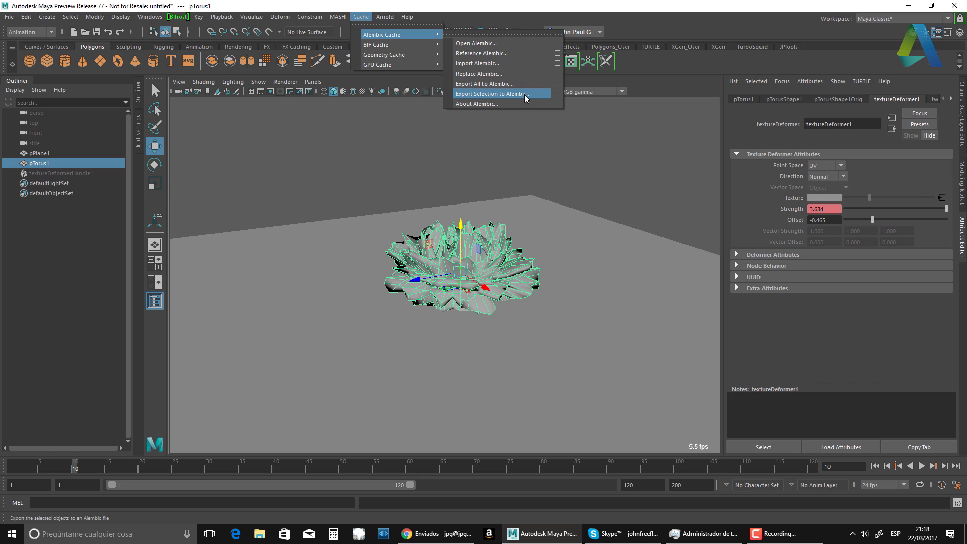
left_click(557, 94)
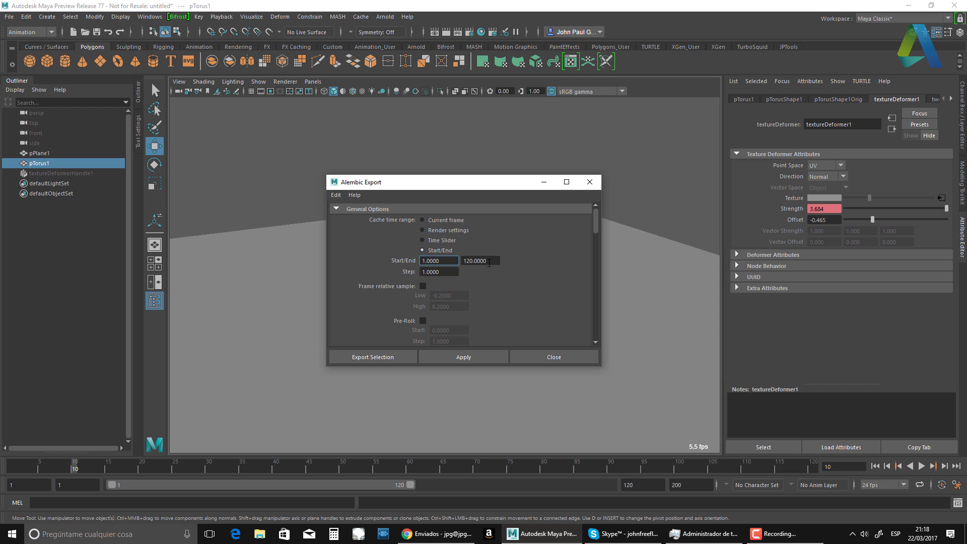
key("Tab")
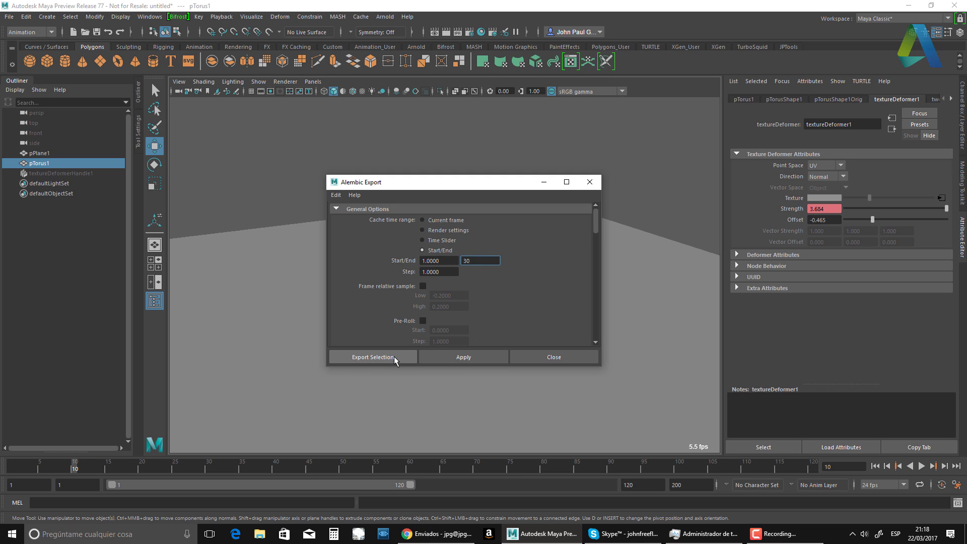
left_click(373, 357)
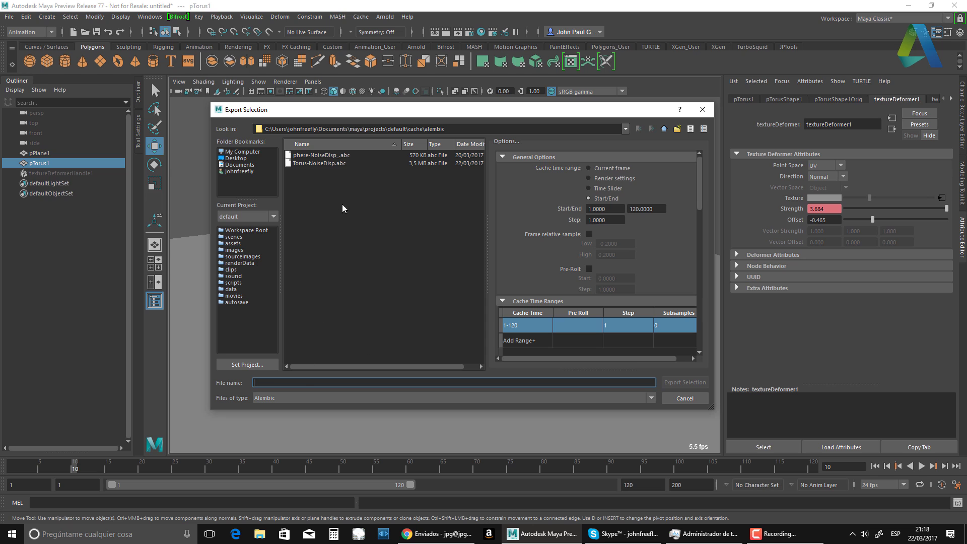
Step: Export the torus to the project's alembic cache folder as Torus-NoiseDisp-V02.abc
left_click(320, 163)
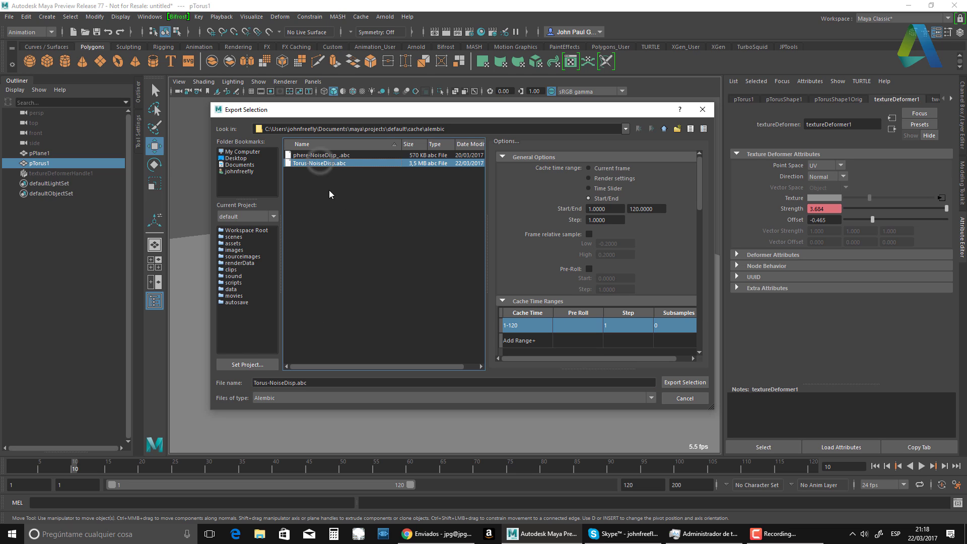
left_click(297, 383)
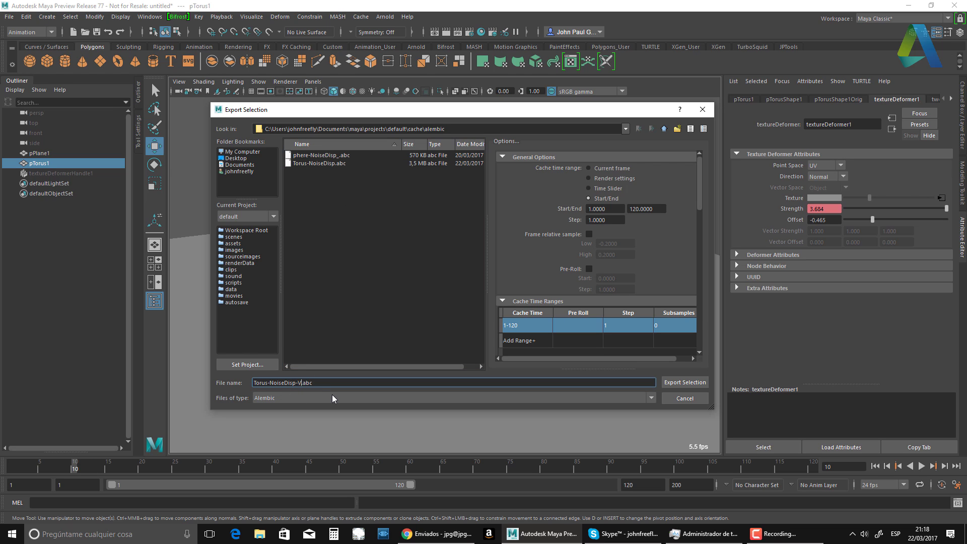
left_click(688, 382)
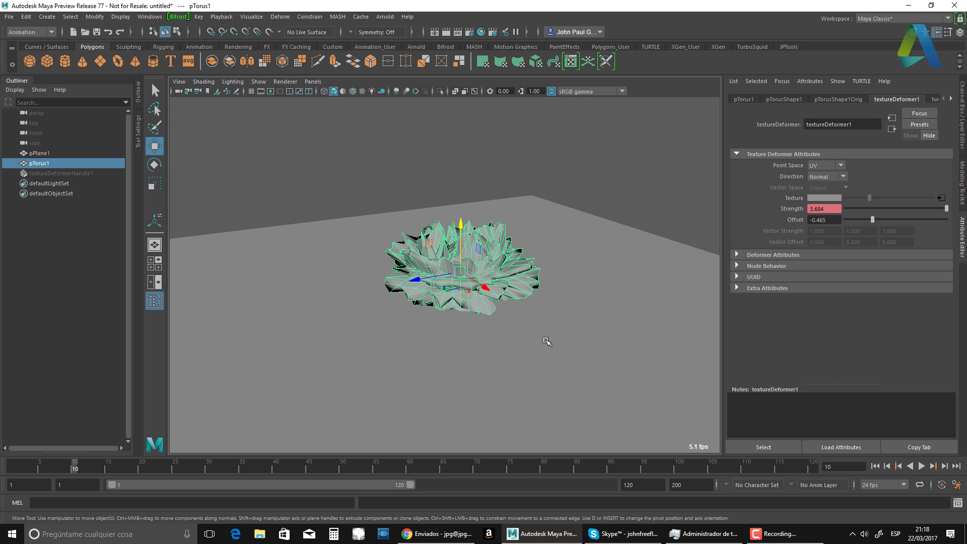
Step: Delete the original torus and replace it by importing the Alembic file Torus-NoiseDisp-V02.abc
key("Delete")
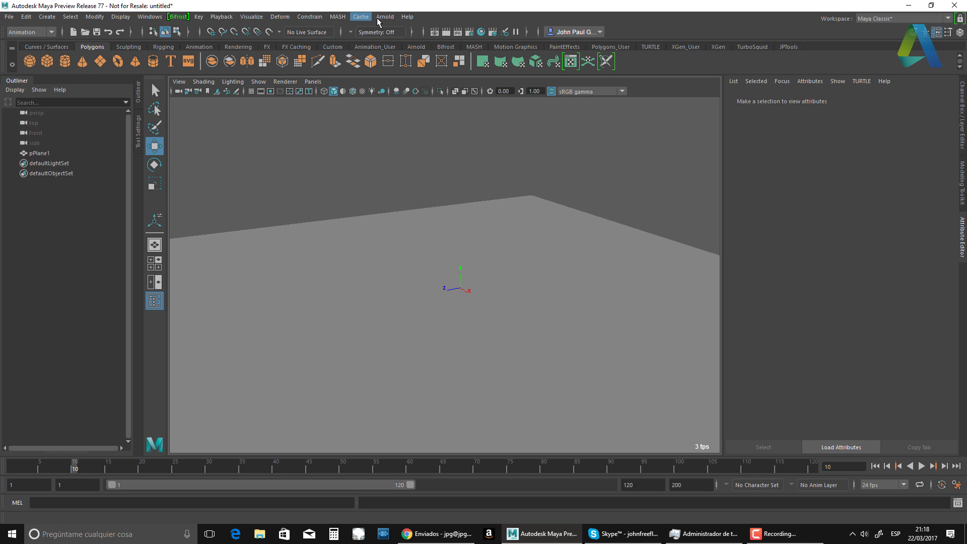
left_click(361, 17)
mouse_move(436, 37)
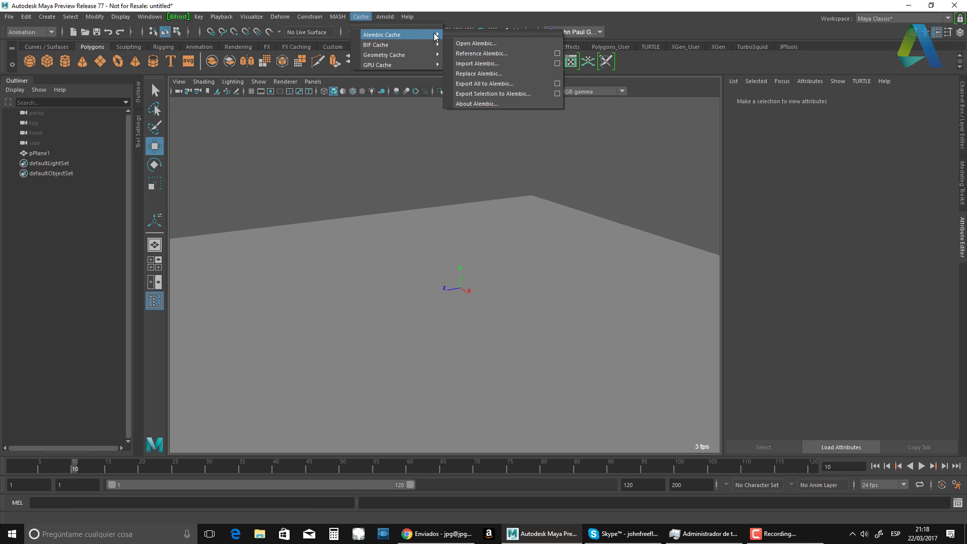
left_click(477, 63)
left_click(348, 163)
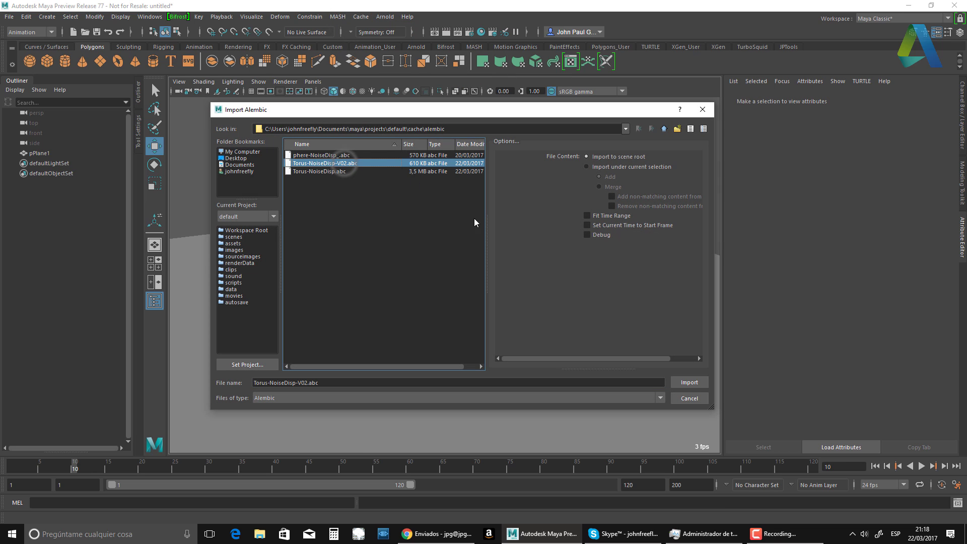
left_click(690, 382)
left_click(485, 267)
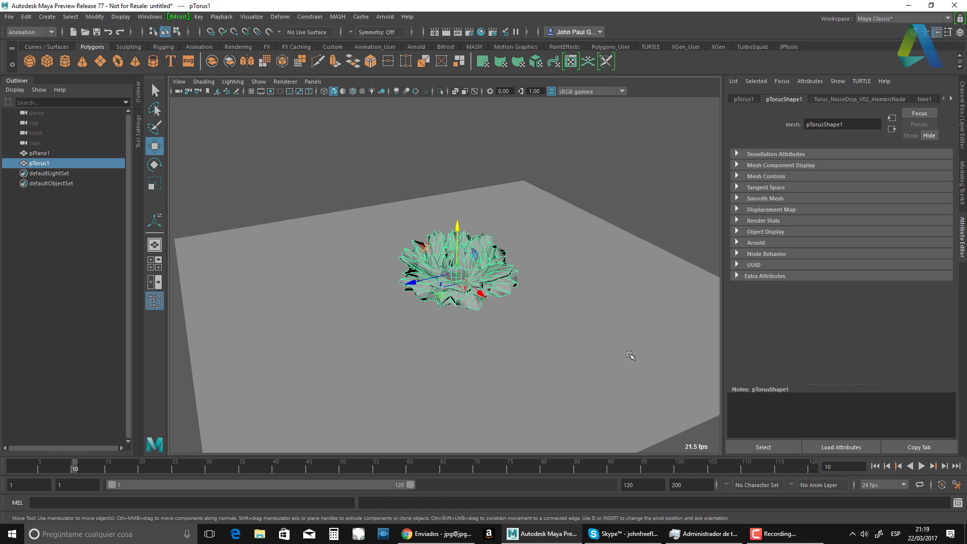
Step: Scale the ground plane up uniformly around the imported torus
scroll(449, 303, "down", 5)
left_click(360, 345)
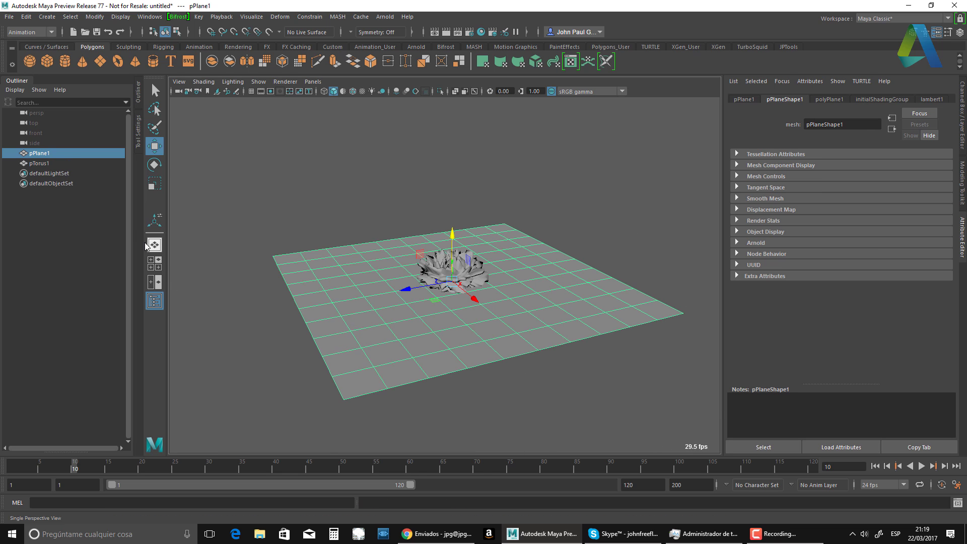
key("r")
left_click_drag(452, 281, 675, 232)
left_click(650, 154)
scroll(444, 303, "down", 4)
left_click_drag(422, 315, 431, 319, "alt")
Step: Create a Bifrost Aero simulation from the imported torus using the FX menu set, keeping the Bifrost Fluids commands in a floating window
left_click(463, 258)
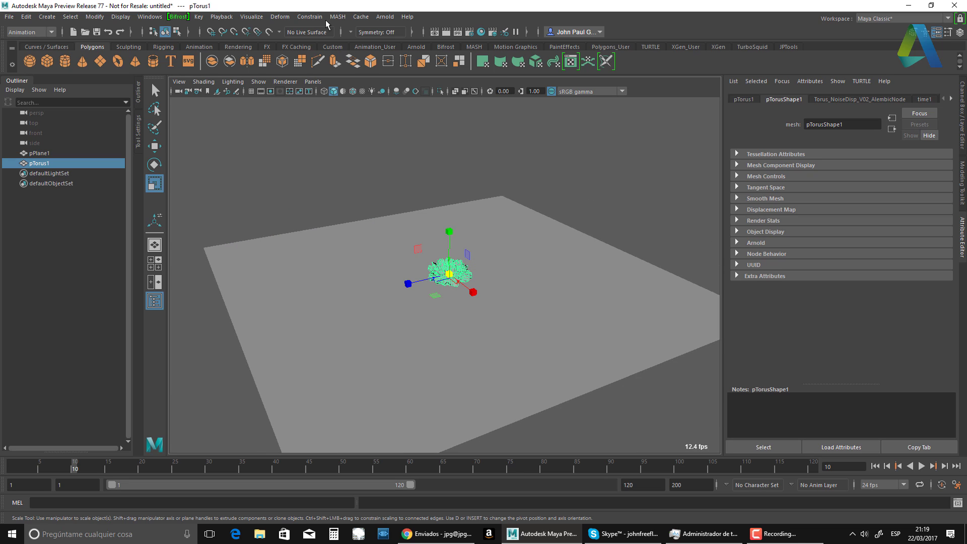
left_click(45, 32)
left_click(38, 70)
left_click(454, 17)
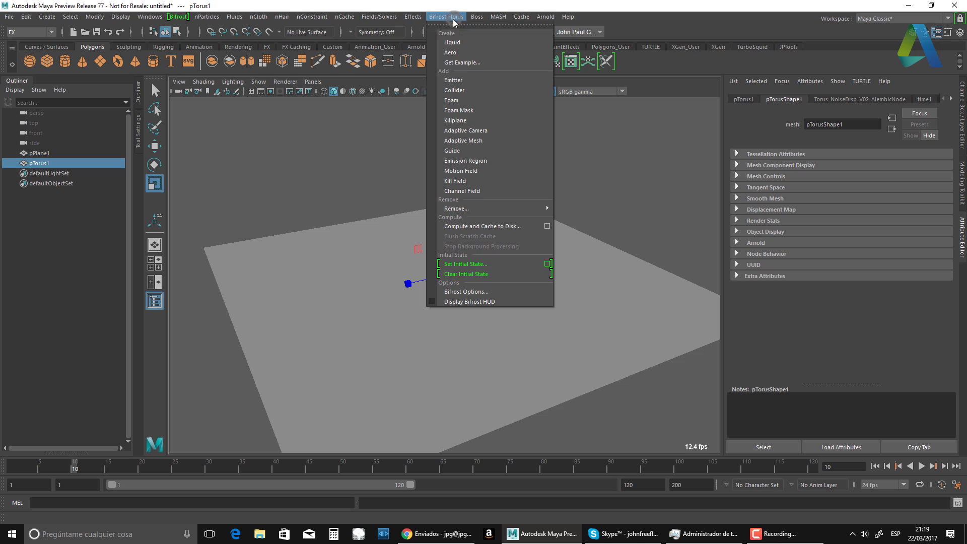
left_click(479, 26)
left_click_drag(479, 11, 194, 114)
left_click(145, 136)
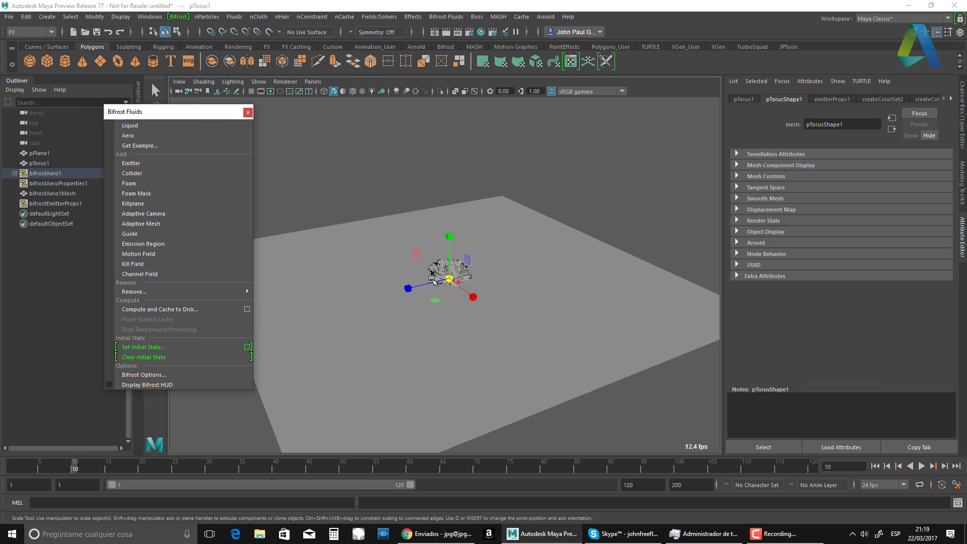
left_click_drag(210, 112, 224, 127)
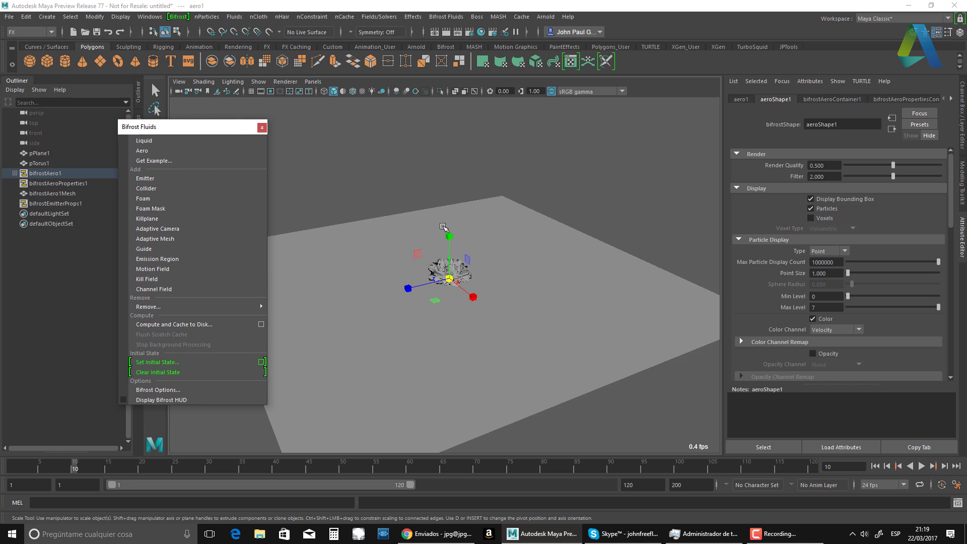
Step: Play the Aero simulation with the torus selected, and return to frame 1
left_click(40, 153)
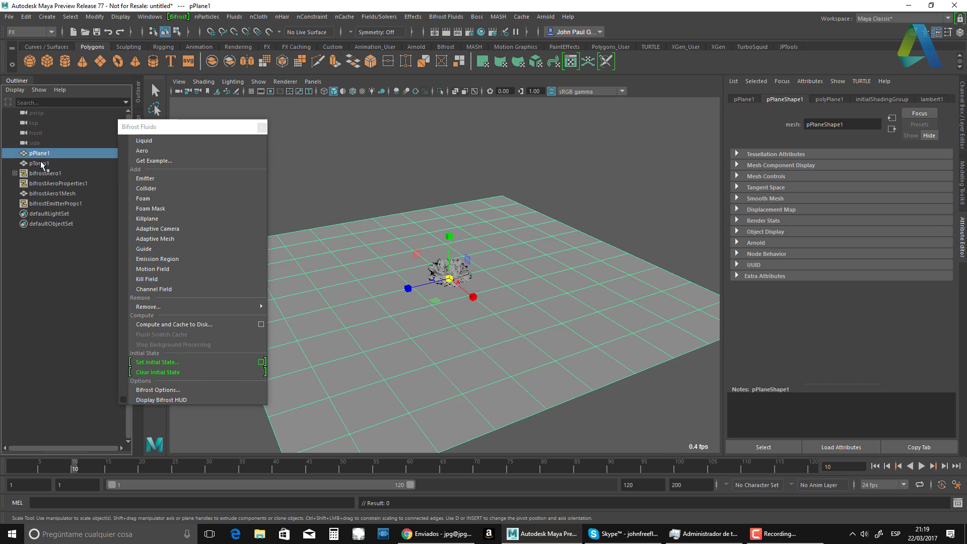
left_click(41, 163)
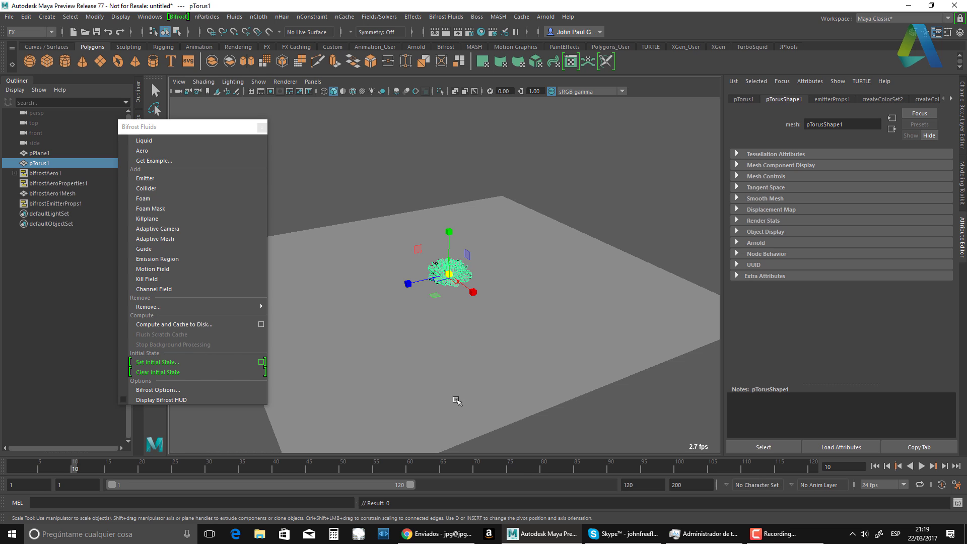
key("alt+v")
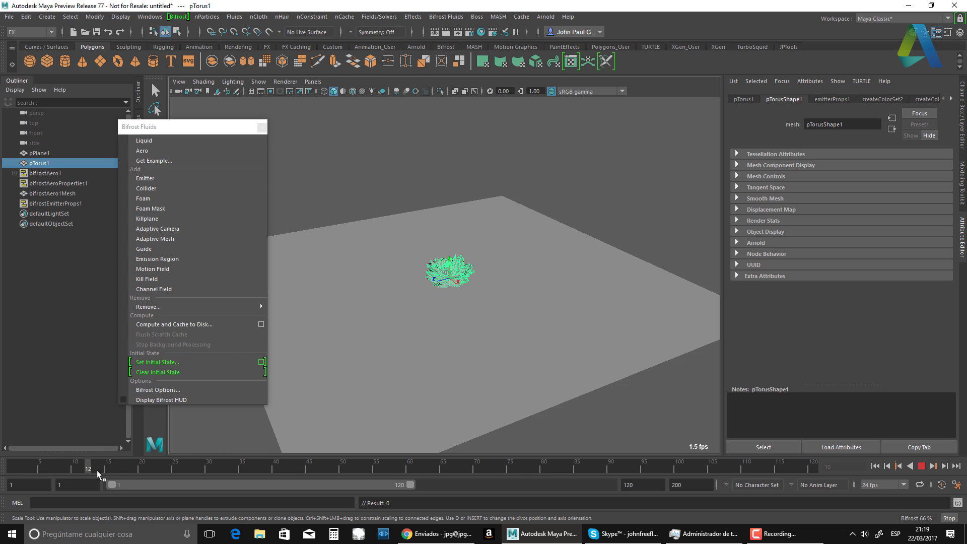
left_click(6, 472)
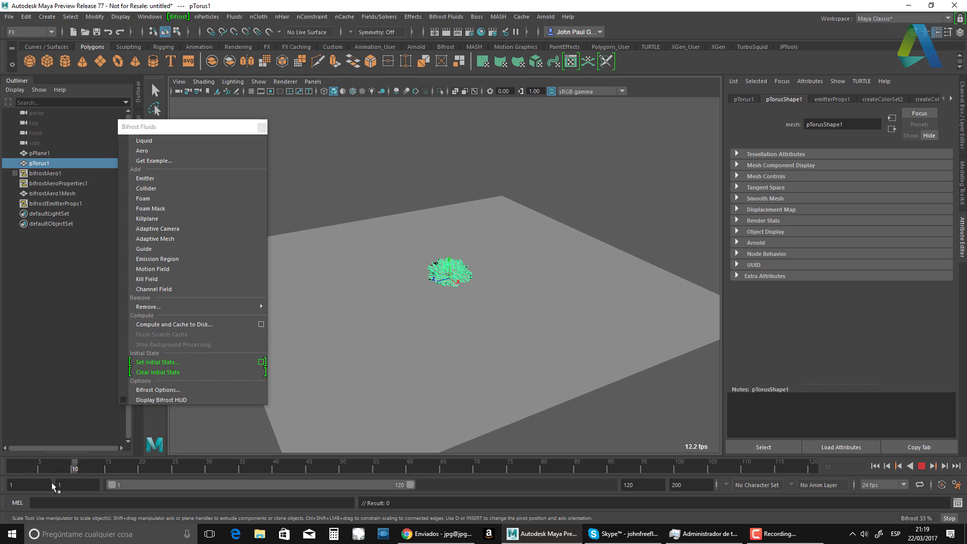
left_click_drag(43, 482, 14, 485)
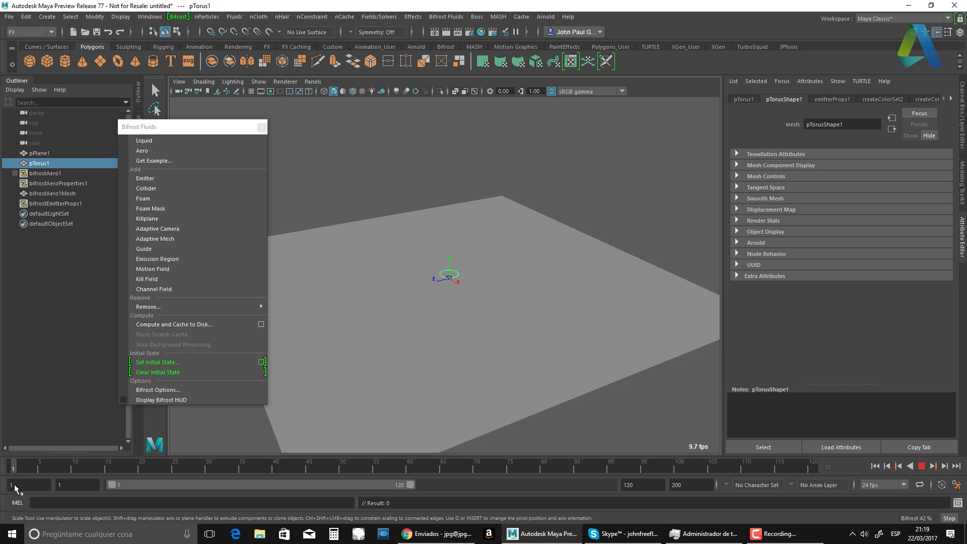
Step: Key the imported torus's X, Y and Z scale at 1 on frame 1
left_click(744, 100)
right_click(835, 188)
left_click(855, 204)
right_click(860, 189)
left_click(880, 207)
right_click(896, 188)
left_click(905, 206)
Step: Go to frame 15, scale the torus up uniformly to about 4.7, and key its X, Y and Z scale
key("alt+v")
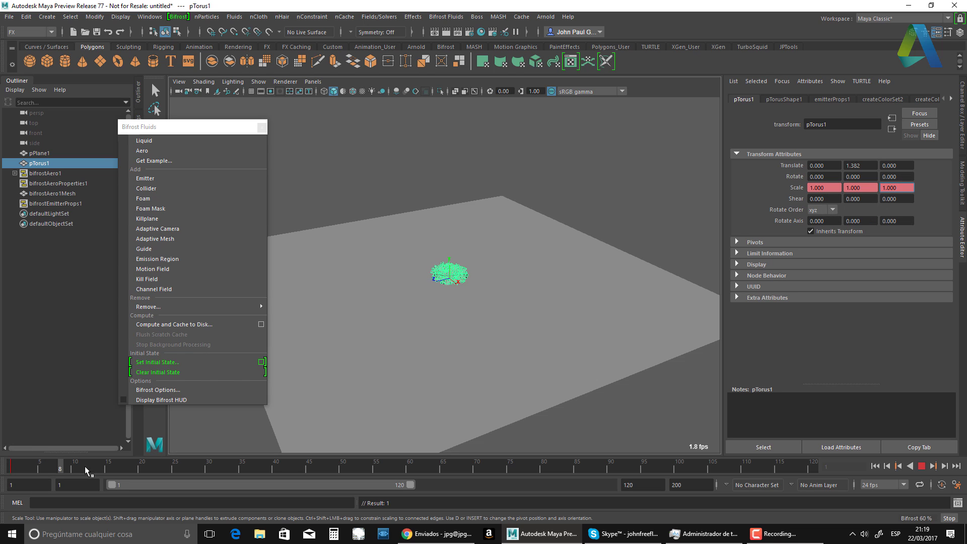
left_click_drag(11, 471, 108, 471)
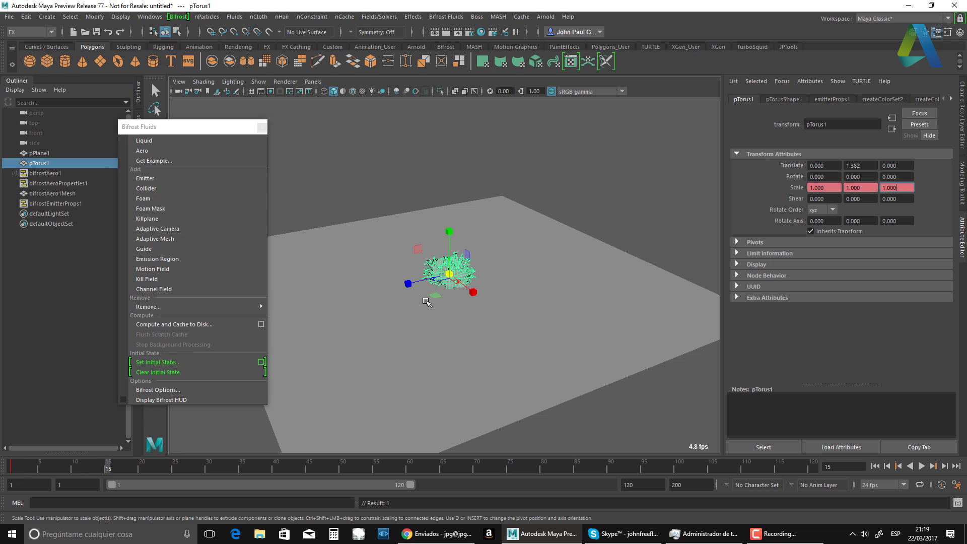
left_click_drag(451, 274, 612, 256)
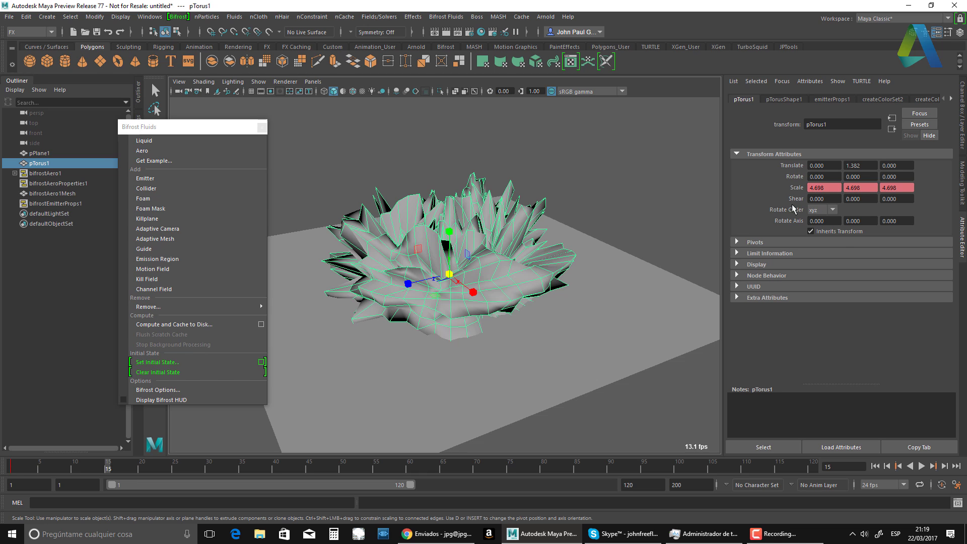
right_click(838, 189)
left_click(853, 206)
right_click(862, 191)
left_click(874, 205)
right_click(881, 192)
left_click(891, 208)
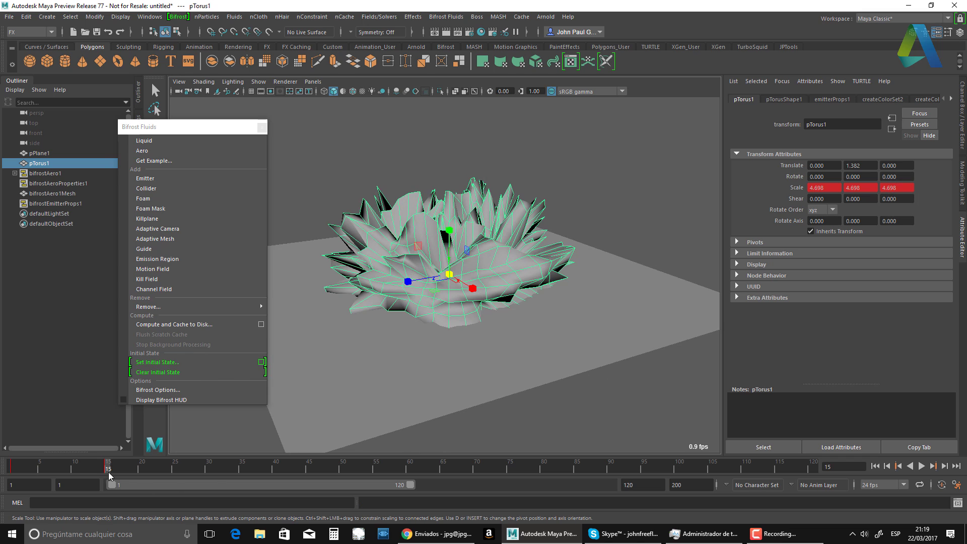
Step: Go to frame 20 and set the torus's scale to 0 on all three axes
left_click_drag(106, 470, 150, 470)
left_click_drag(457, 318, 451, 335, "alt")
left_click_drag(450, 275, 600, 257)
left_click(827, 188)
type("0")
key("Return")
left_click(876, 188)
type("000")
key("Return")
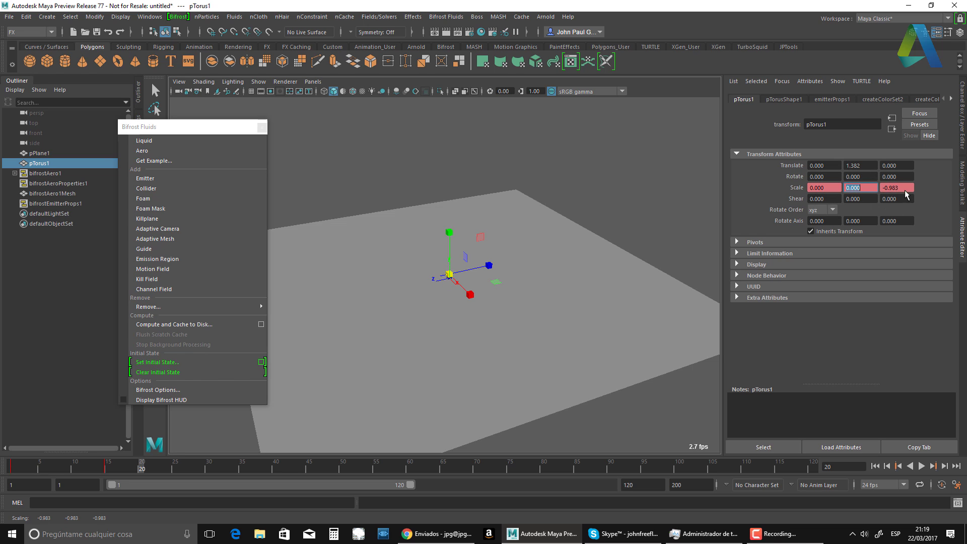
left_click_drag(908, 187, 881, 188)
type("0")
key("Return")
Step: Key the torus's X, Y and Z scale of 0 at frame 20
right_click(834, 190)
left_click(849, 205)
right_click(864, 186)
left_click(880, 203)
right_click(893, 189)
left_click(898, 204)
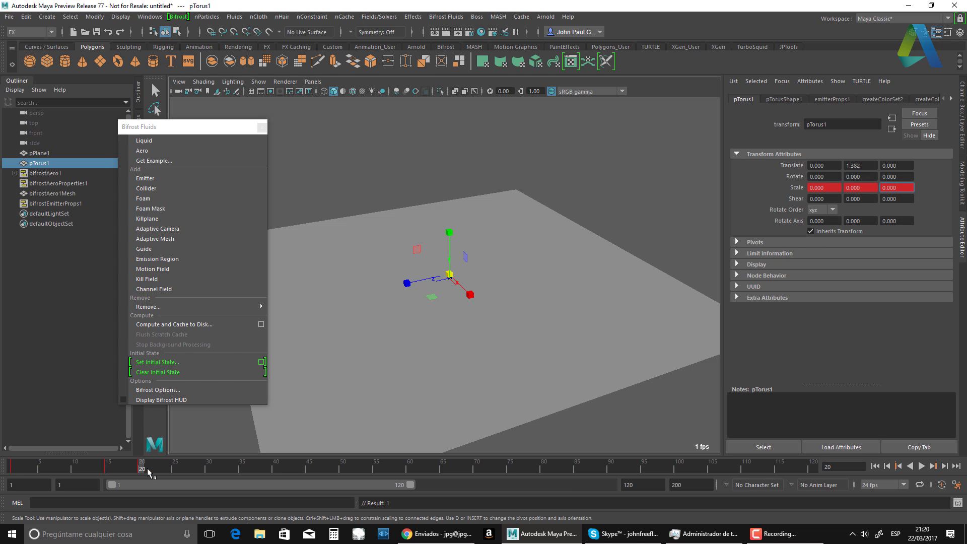
Step: Play the Aero simulation from frame 1, stop it at frame 14, and examine the particles around the ground plane
key("alt+shift+v")
key("alt+v")
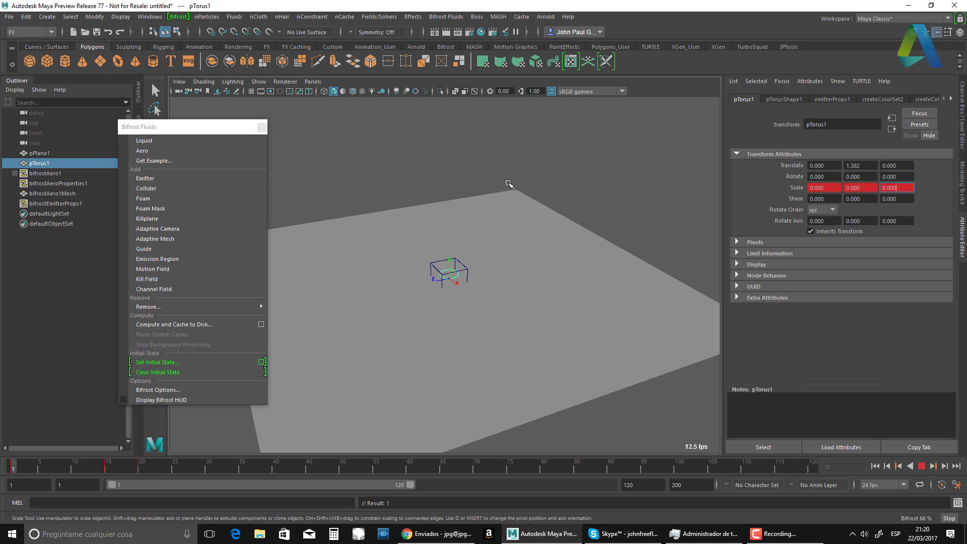
left_click(922, 466)
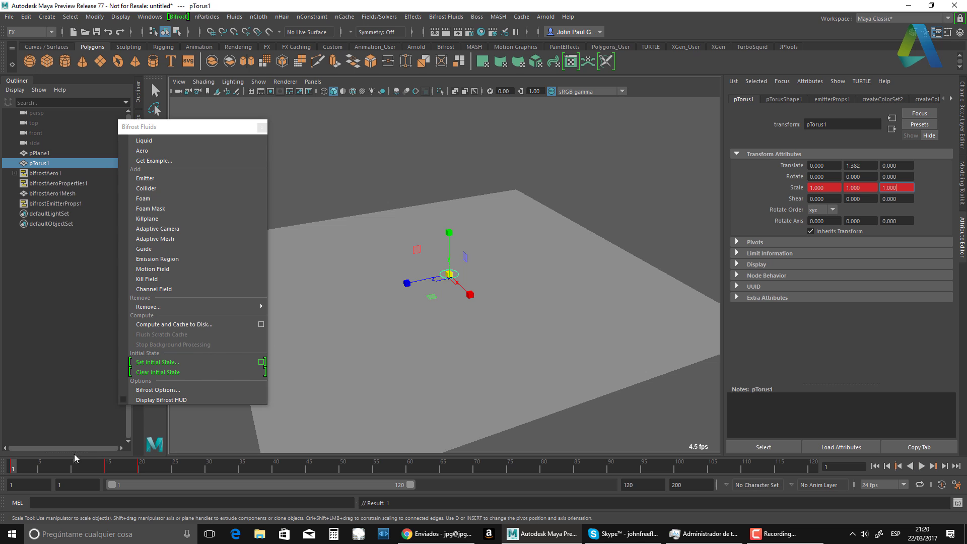
left_click(923, 469)
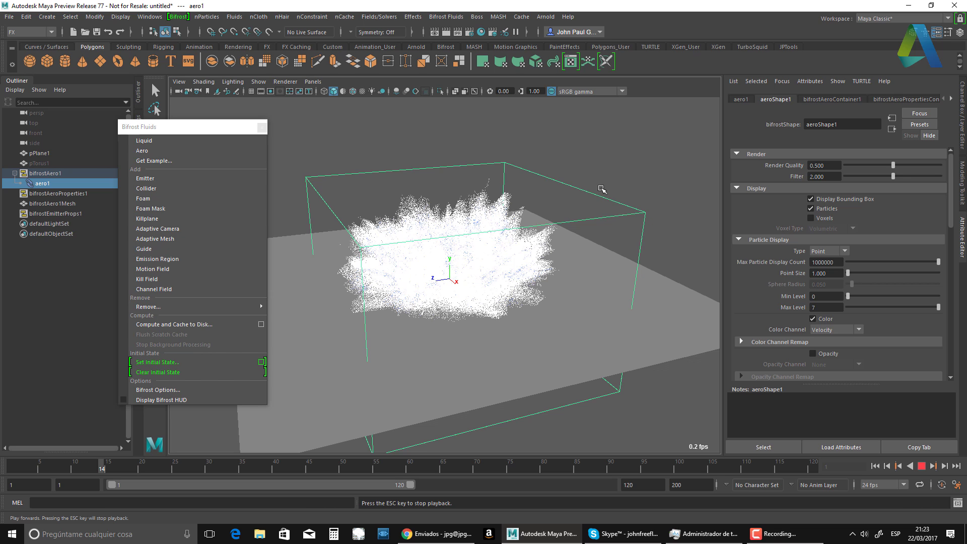
key("Escape")
left_click_drag(603, 190, 507, 416, "alt")
mouse_move(504, 361)
left_mouse_down("alt")
mouse_move(486, 313)
mouse_move(495, 364)
left_mouse_up("alt")
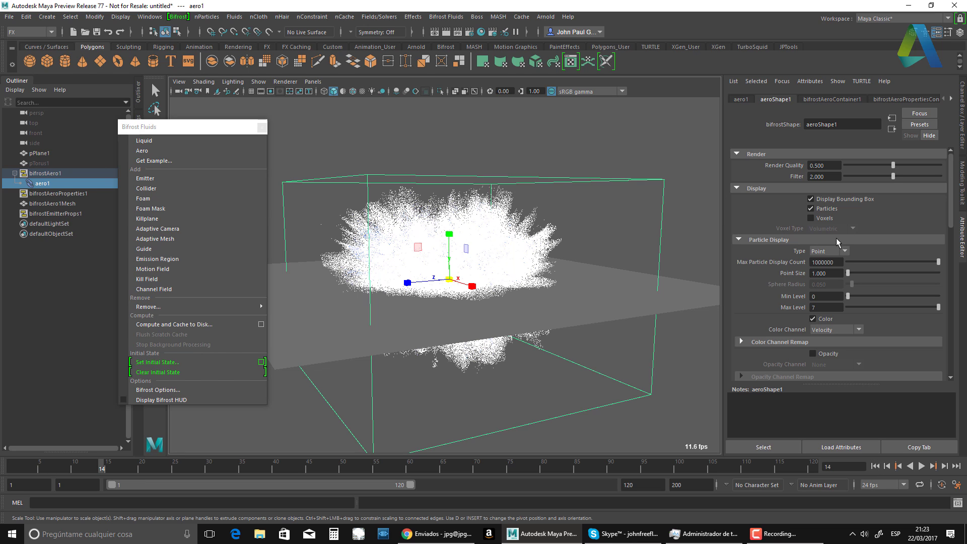
Step: Disable the Aero container bifrostAeroContainer1 and return to frame 1
left_click(836, 100)
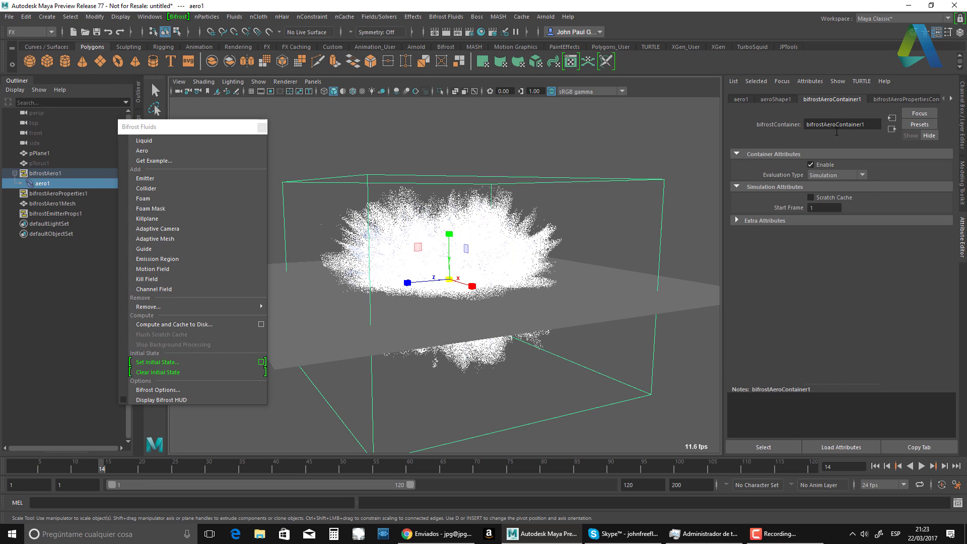
left_click(811, 165)
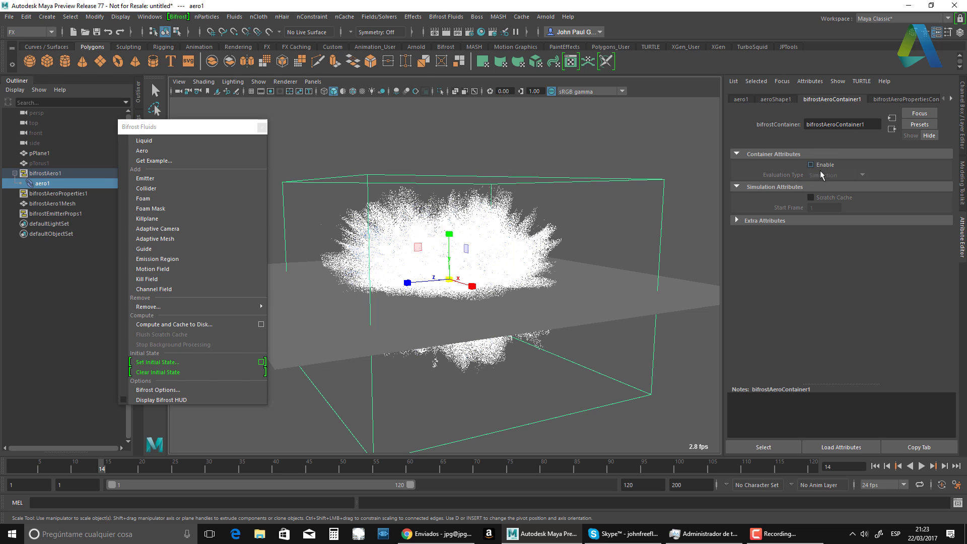
left_click(876, 467)
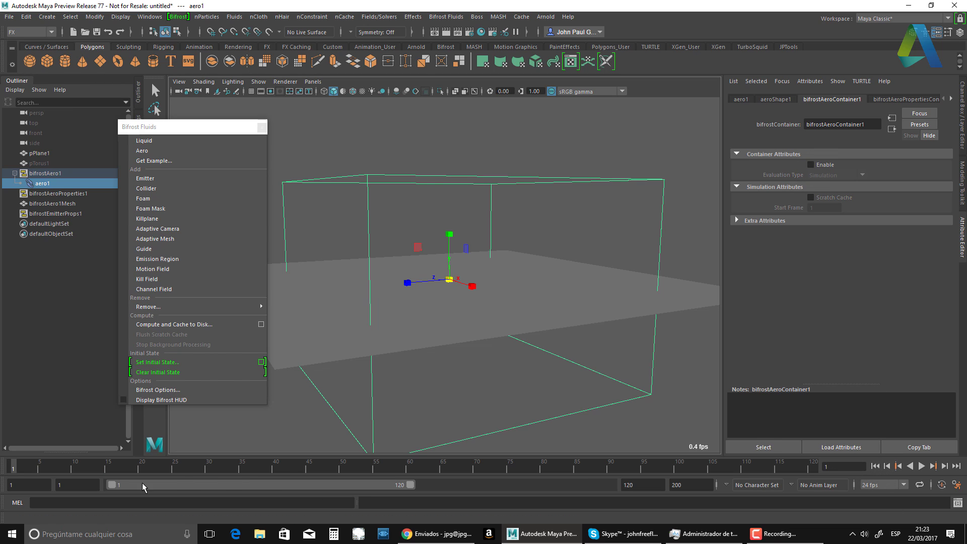
Step: Key the torus emitter's Continuous Emission on at frame 19 and off at frame 20
left_click(42, 163)
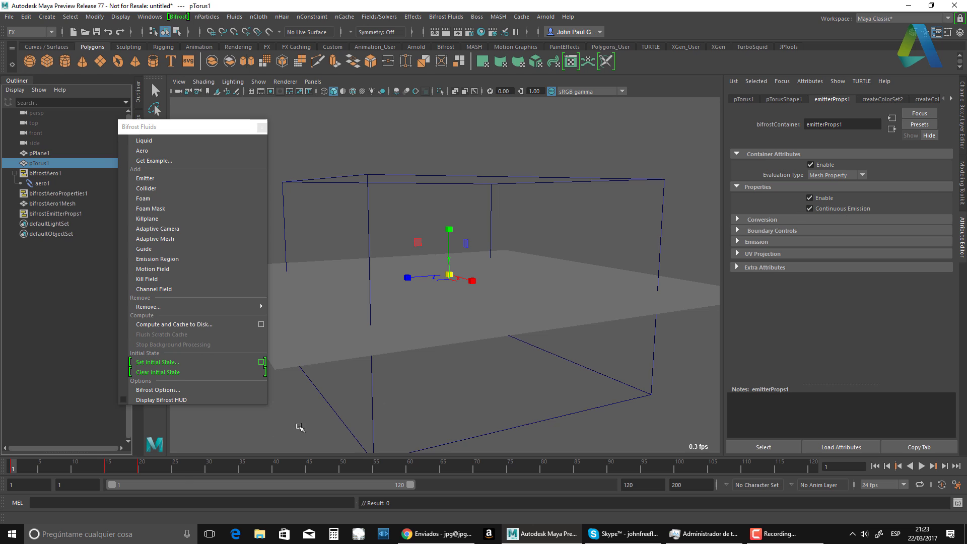
left_click(135, 469)
right_click(835, 212)
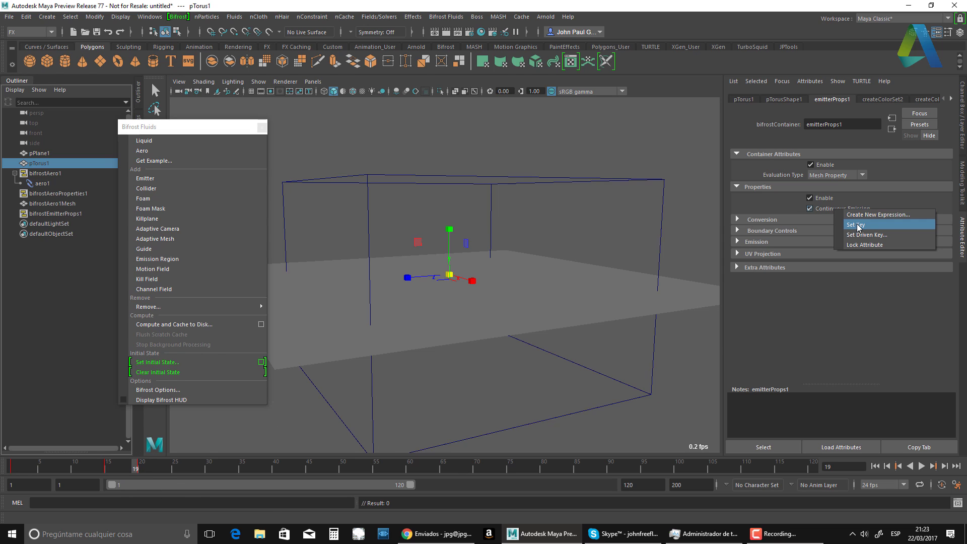
left_click(859, 225)
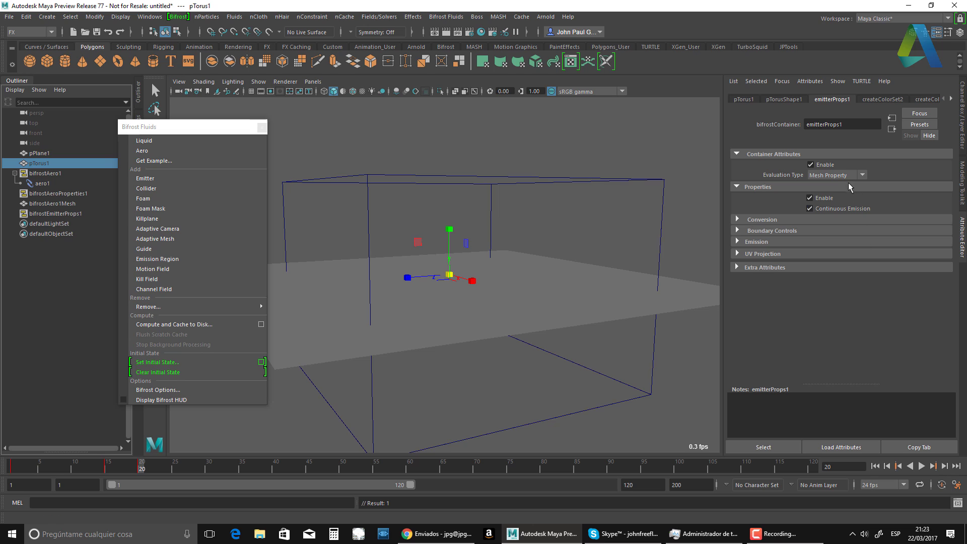
right_click(827, 214)
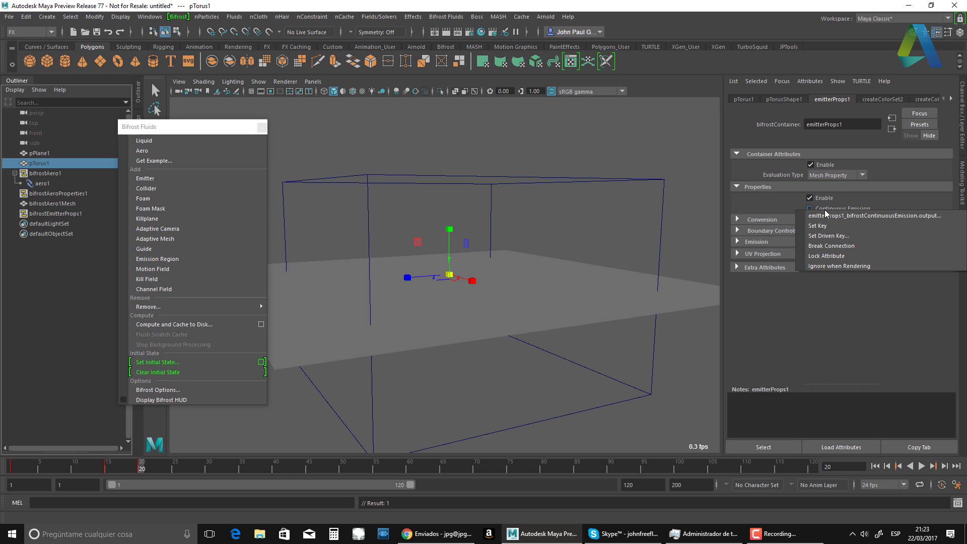
left_click(844, 231)
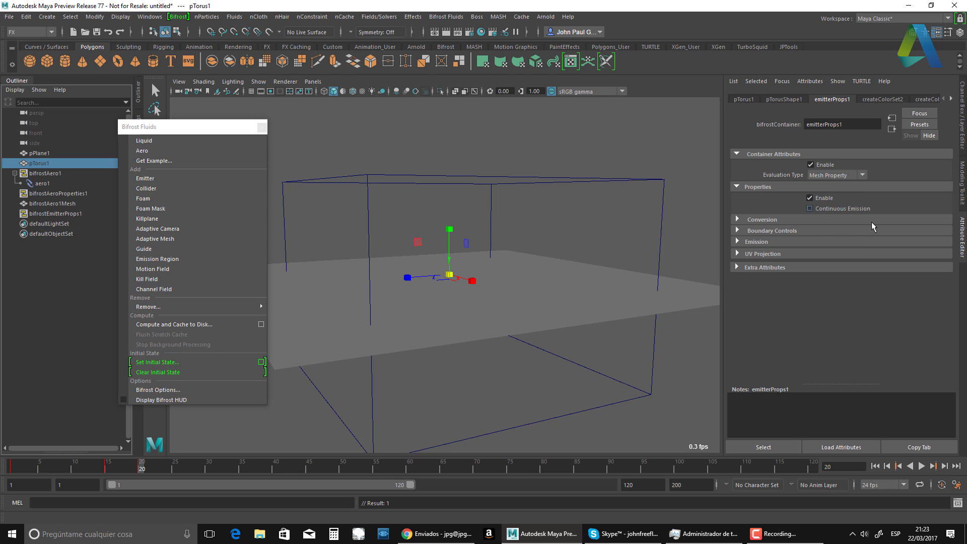
Step: Inspect the channels of the torus's Alembic input node, then return to its emitter attributes
left_click(964, 139)
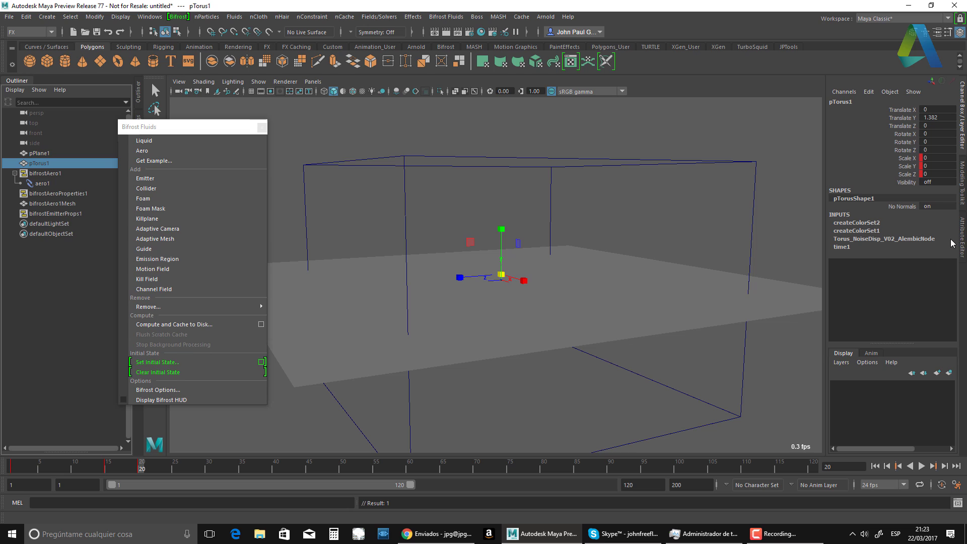
left_click(922, 239)
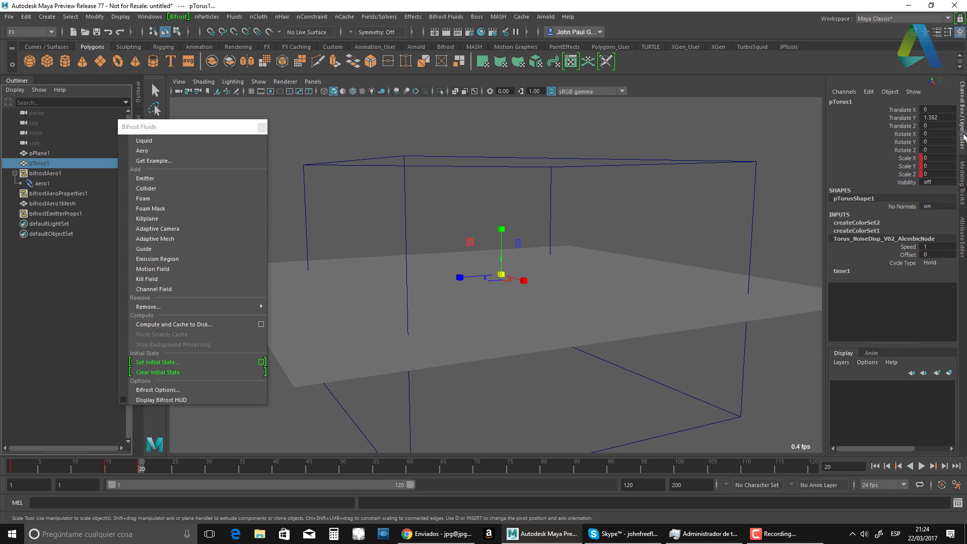
left_click(963, 181)
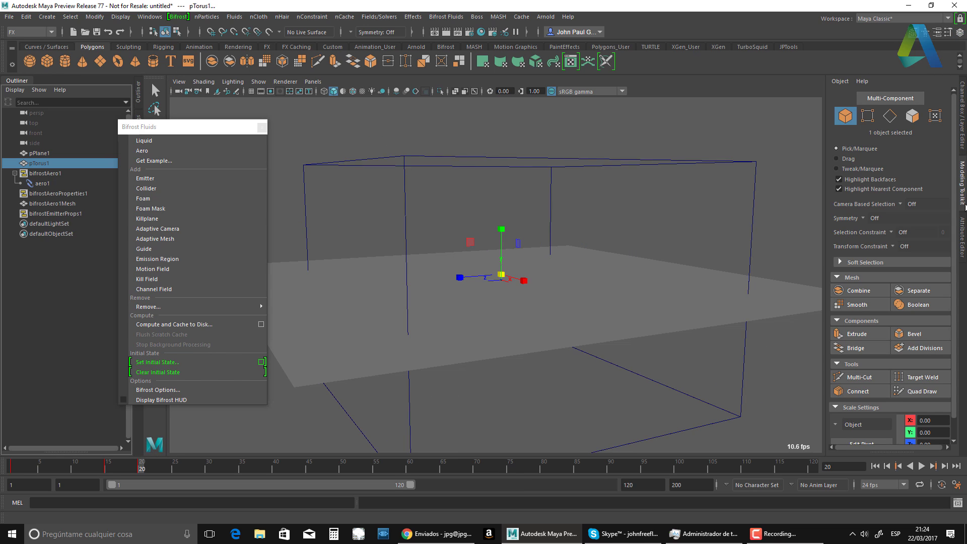
left_click(964, 230)
Step: Select the Aero object and enable its container bifrostAeroContainer1 again
left_click_drag(588, 157, 553, 195)
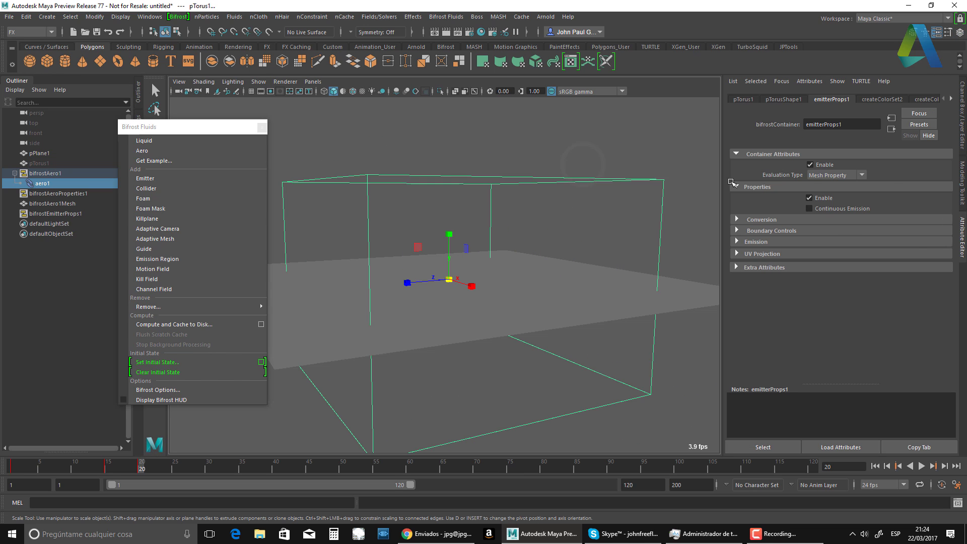
left_click(843, 101)
left_click(811, 165)
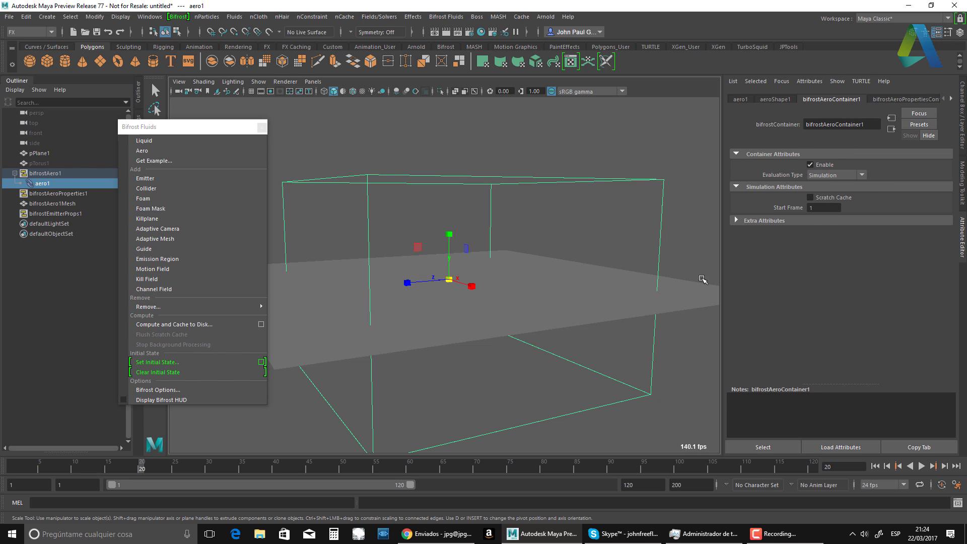
Step: Add the ground plane to the Aero simulation as a collider, return to frame 1, and clear the selection
left_click(693, 301, "shift")
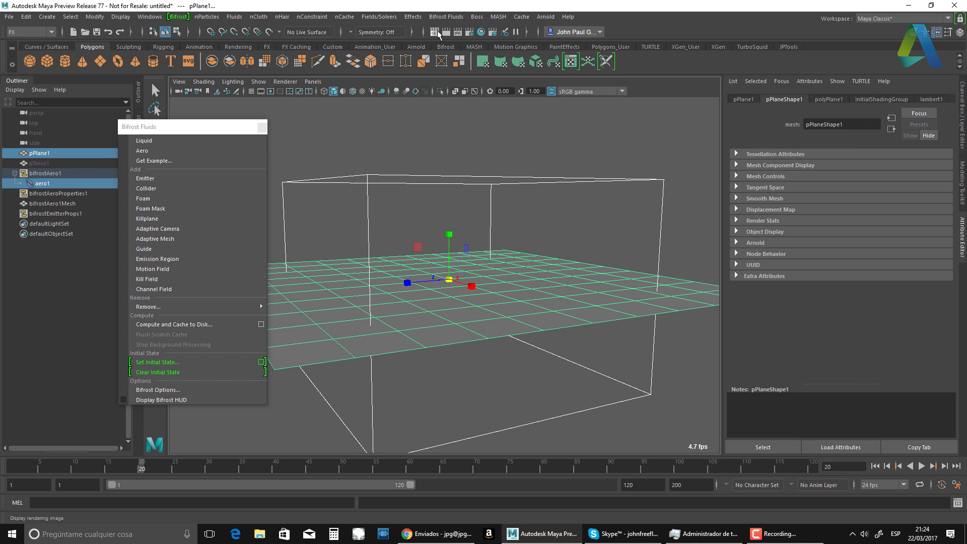
left_click_drag(202, 126, 230, 117)
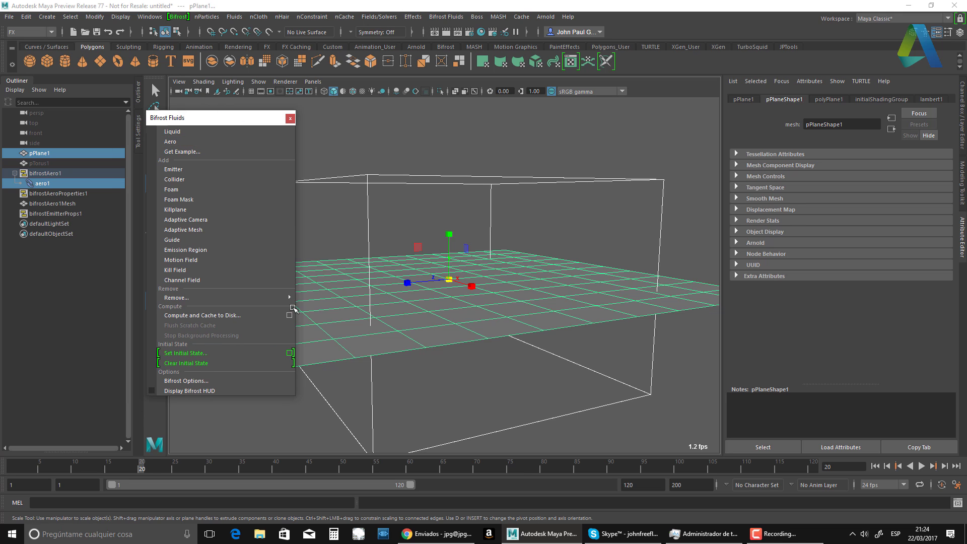
left_click(205, 178)
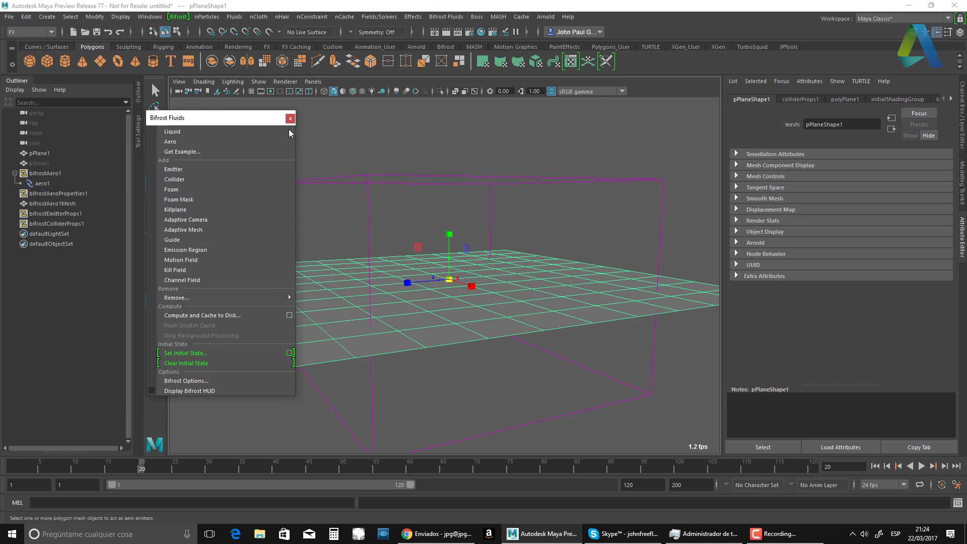
left_click(876, 466)
left_click_drag(437, 341, 484, 290, "alt")
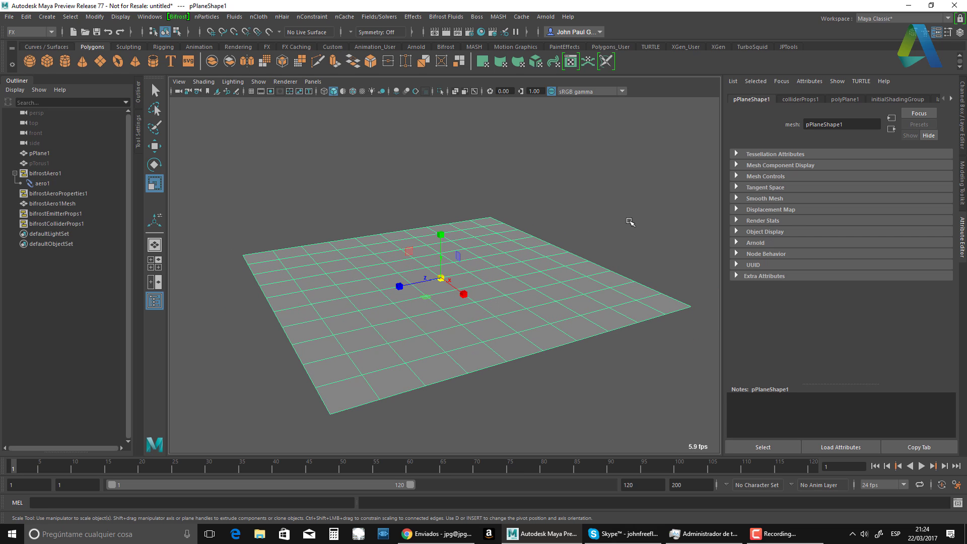
left_click(575, 187)
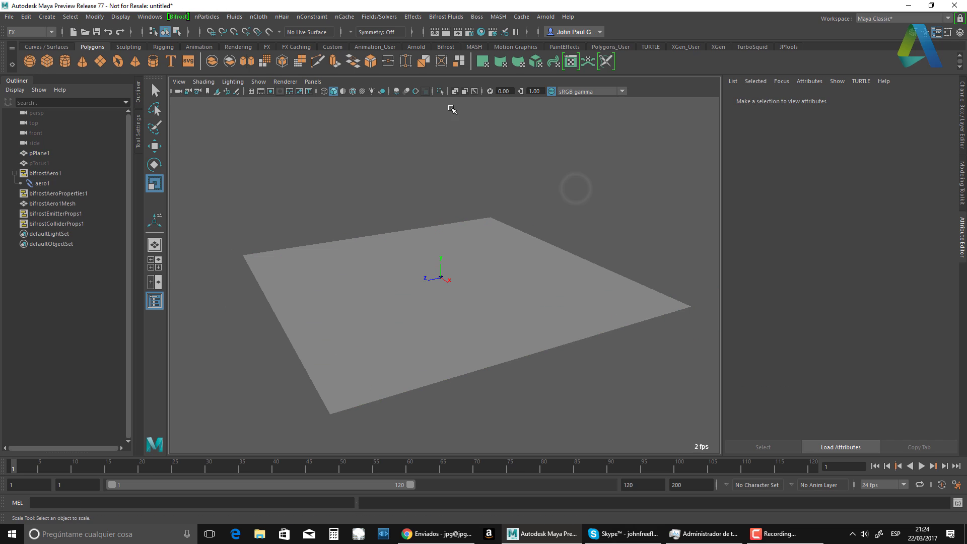
Step: Enable scratch caching in the Bifrost options and apply the change
left_click(446, 16)
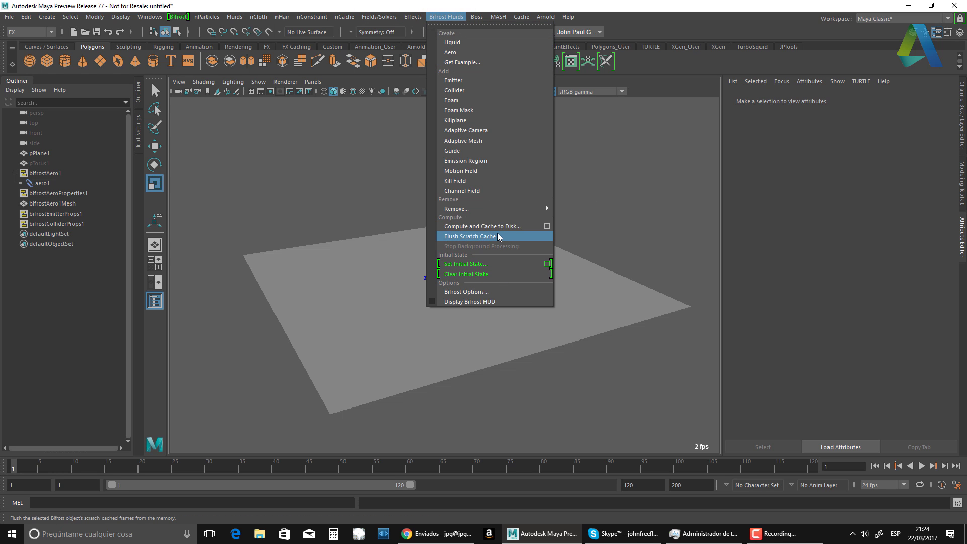
left_click(472, 293)
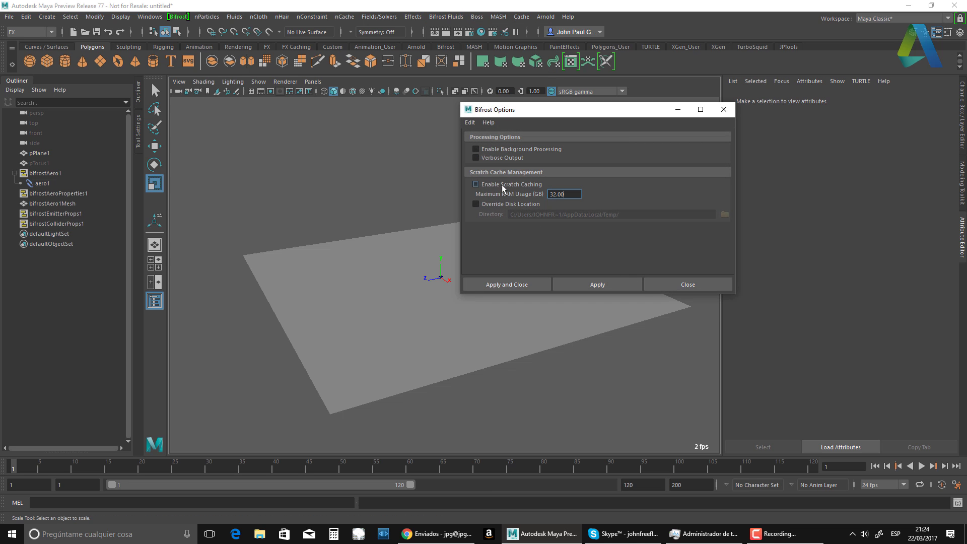
left_click(502, 185)
left_click(488, 286)
left_click(773, 534)
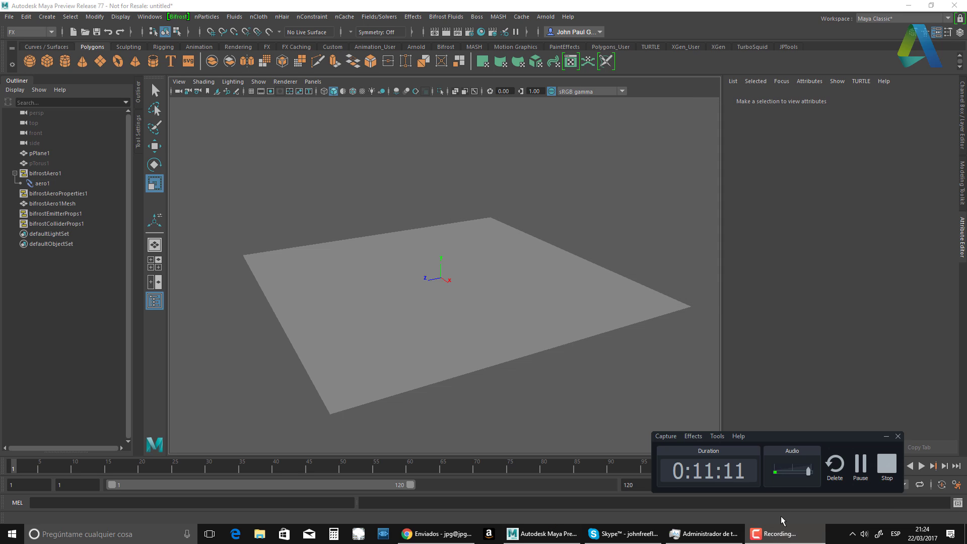
left_click(862, 473)
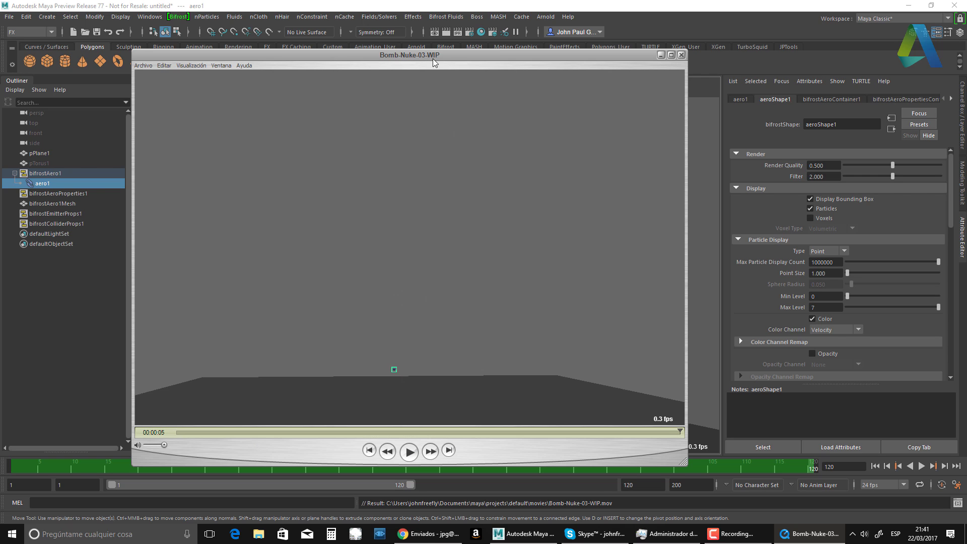
Step: Play the playblast movie Bomb-Nuke-03-WIP to review the simulated explosion
mouse_move(440, 58)
left_mouse_down()
mouse_move(413, 52)
mouse_move(398, 98)
mouse_move(448, 61)
mouse_move(435, 54)
left_mouse_up()
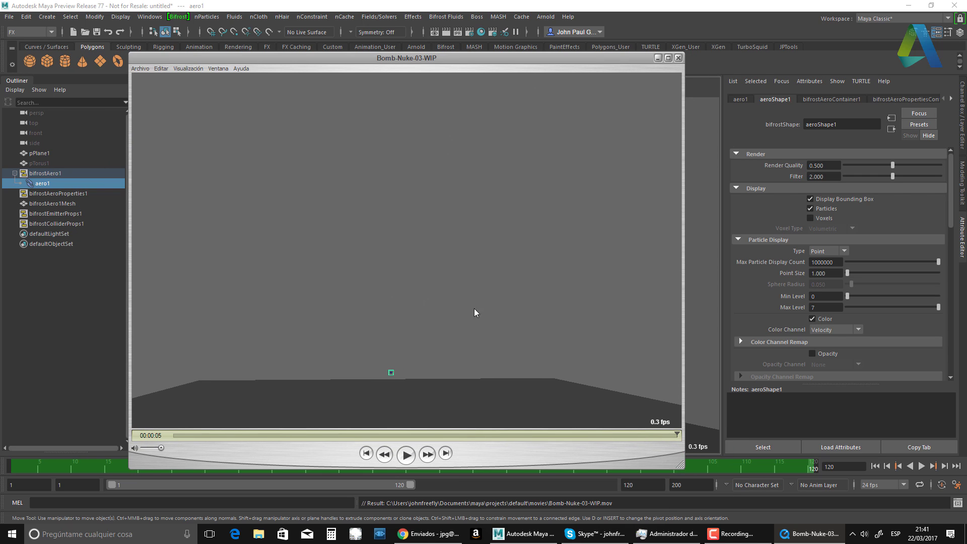
left_click(406, 456)
left_click(406, 456)
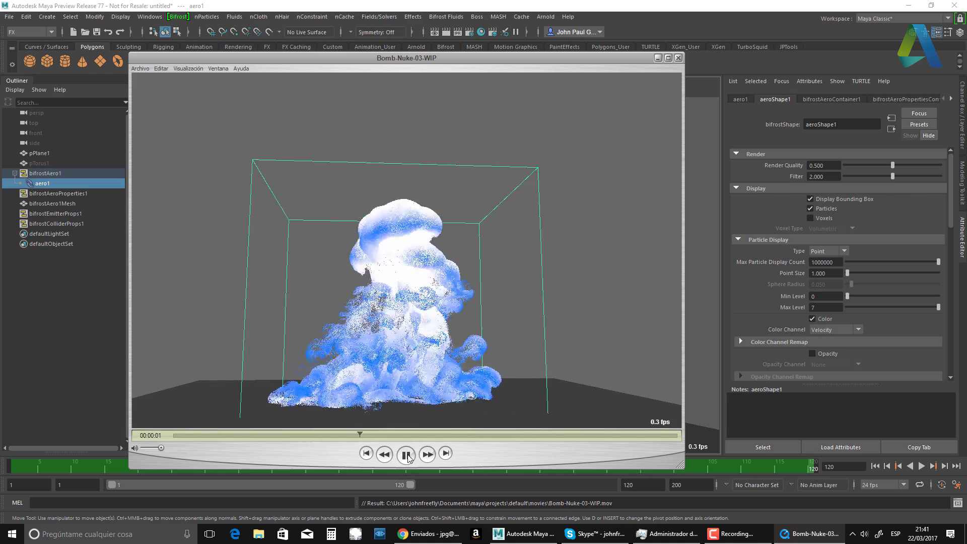